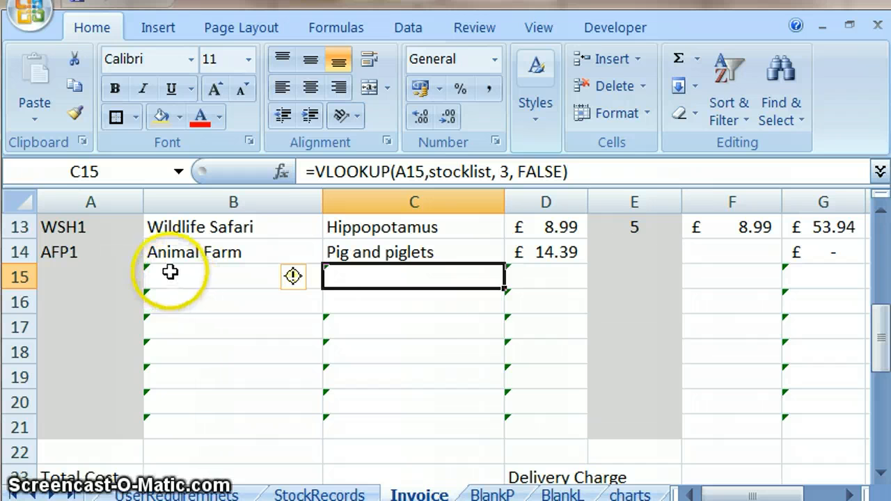
# - Ignore the error warnings on the lookup cells B15:D21 of the invoice
pyautogui.click(881, 211)
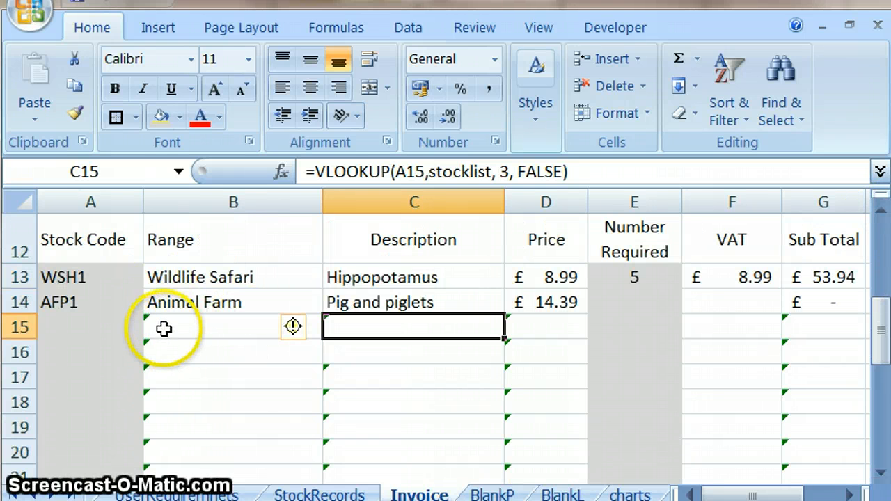
pyautogui.moveTo(167, 330); pyautogui.dragTo(525, 436)
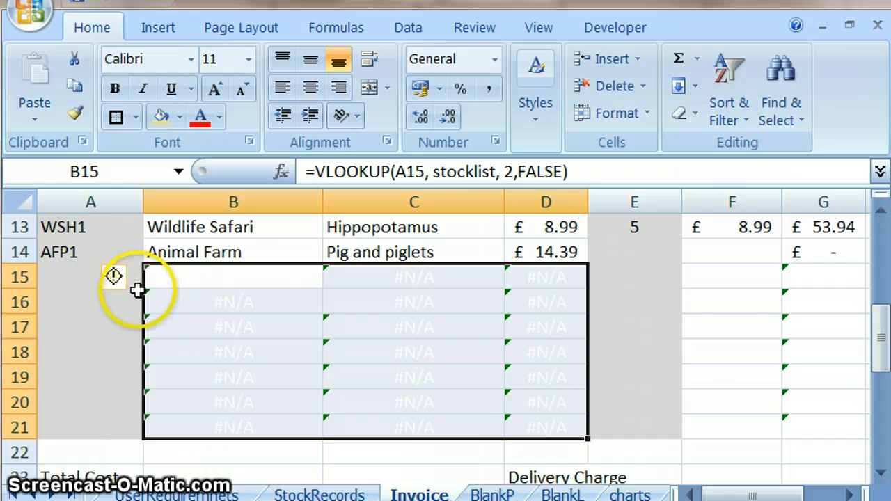
pyautogui.click(113, 285)
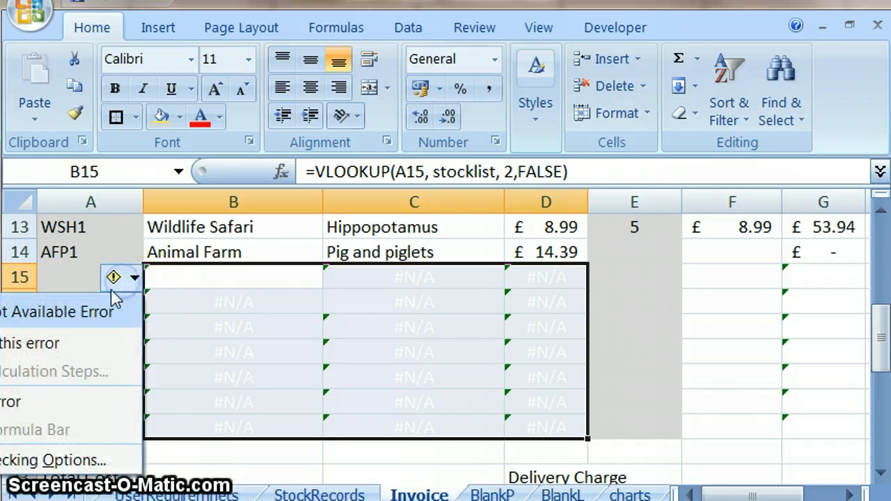
pyautogui.click(14, 402)
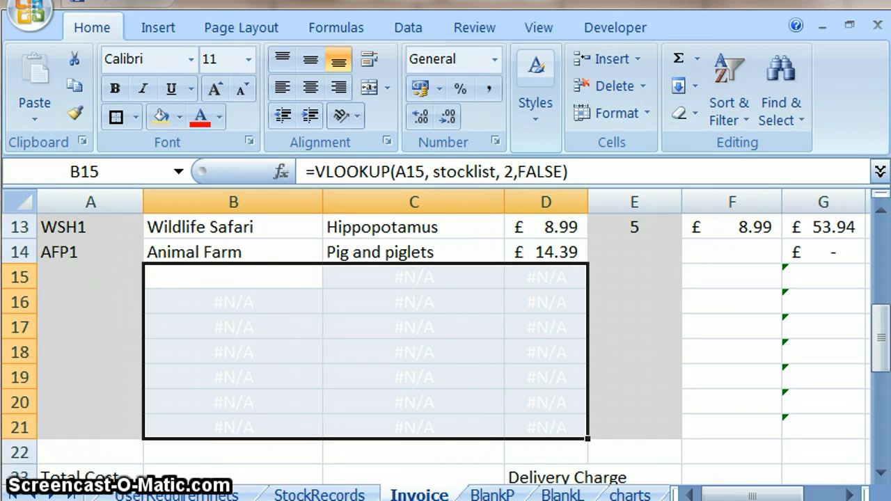
pyautogui.click(332, 316)
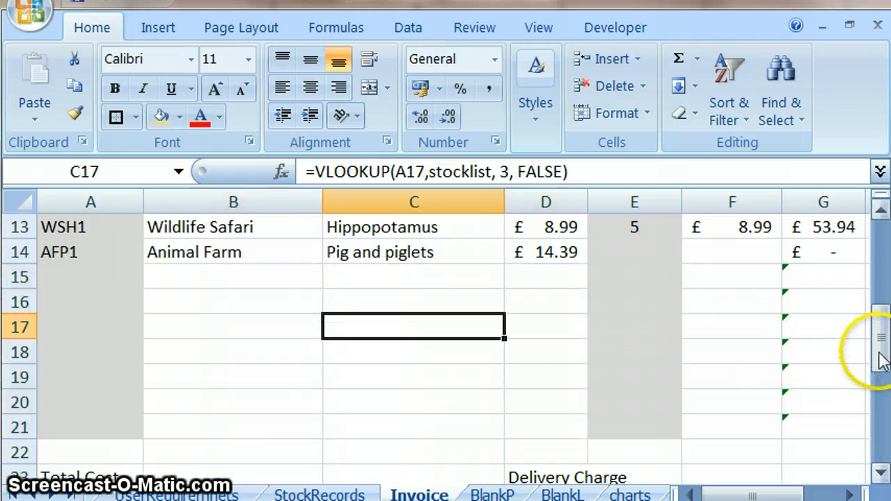
# - Fill the VAT formula from F13 down to F17 and check the copied formulas' references against the VAT rate cell
pyautogui.moveTo(883, 361); pyautogui.dragTo(873, 341)
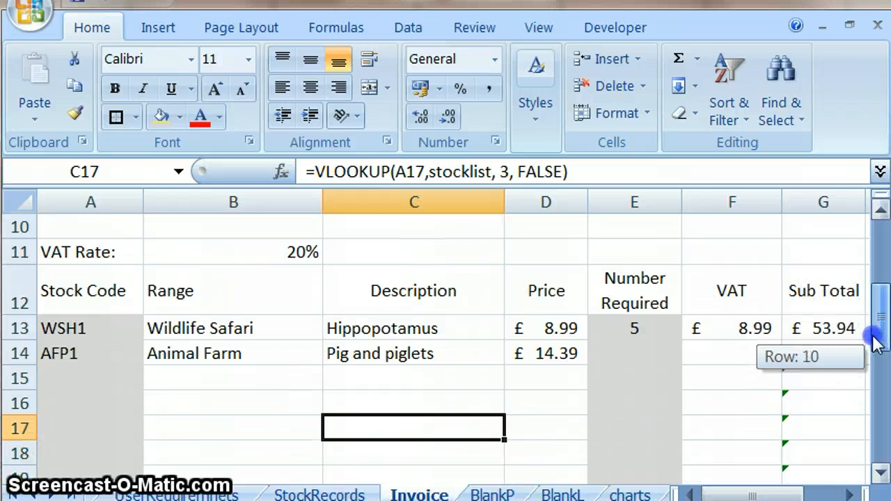
pyautogui.click(719, 329)
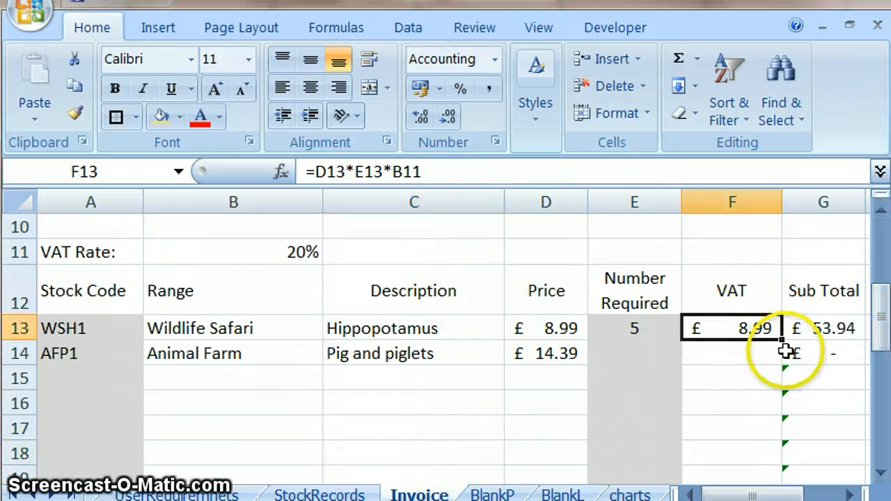
pyautogui.moveTo(782, 340); pyautogui.dragTo(772, 432)
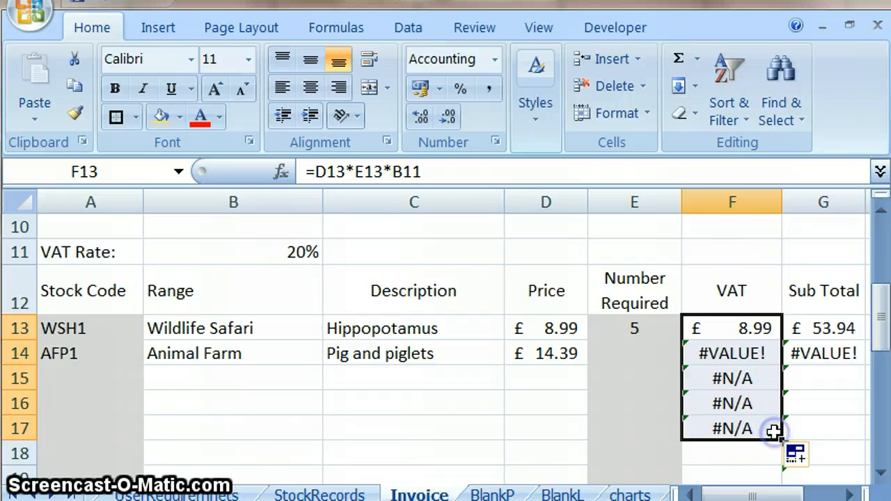
pyautogui.click(714, 328)
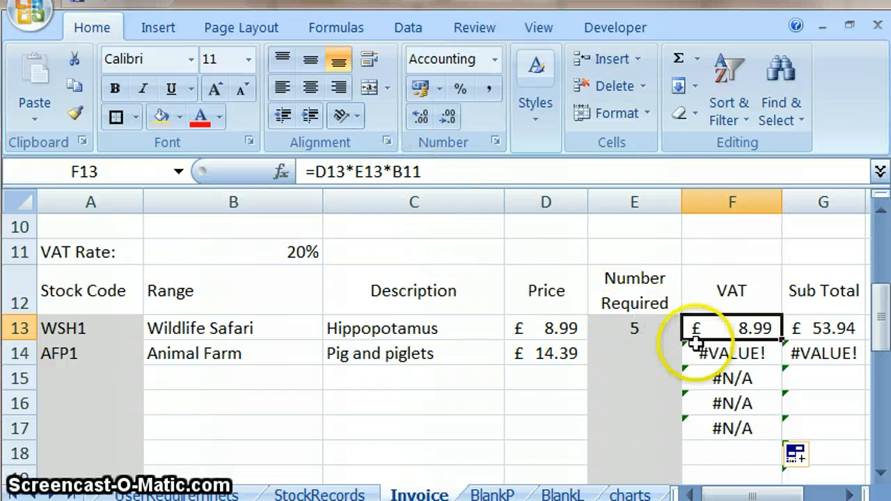
pyautogui.click(706, 354)
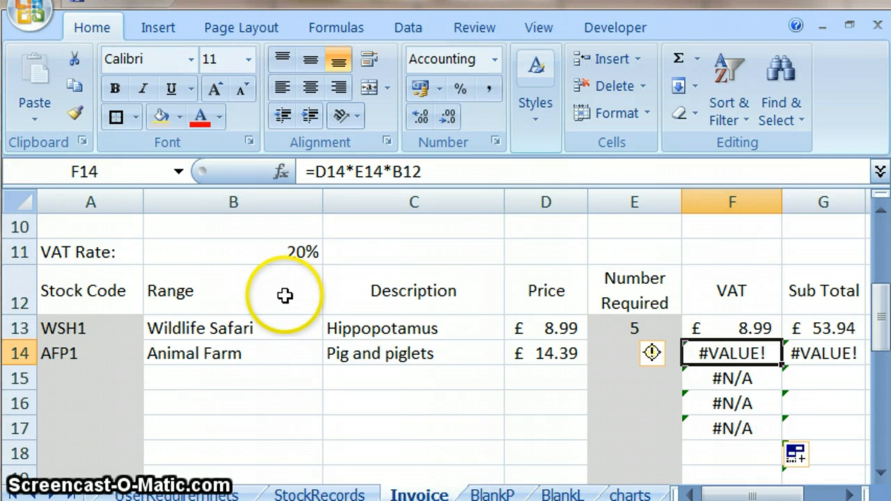
pyautogui.click(760, 375)
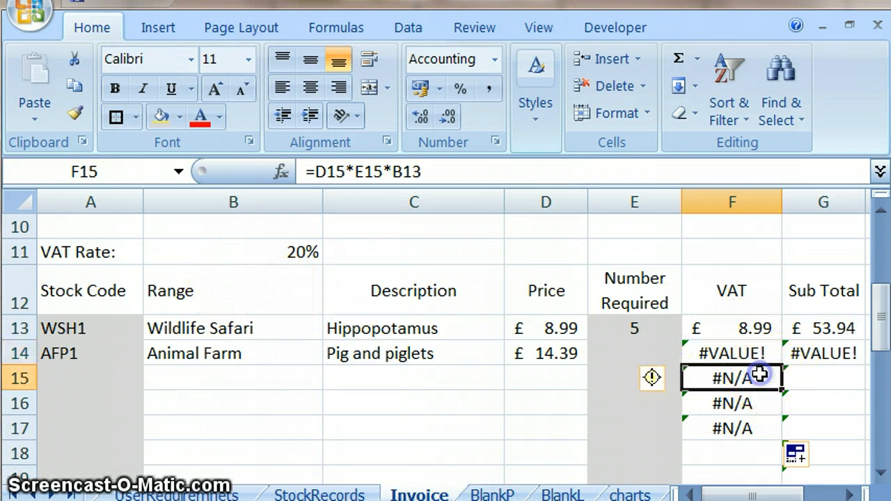
pyautogui.click(736, 404)
pyautogui.click(728, 429)
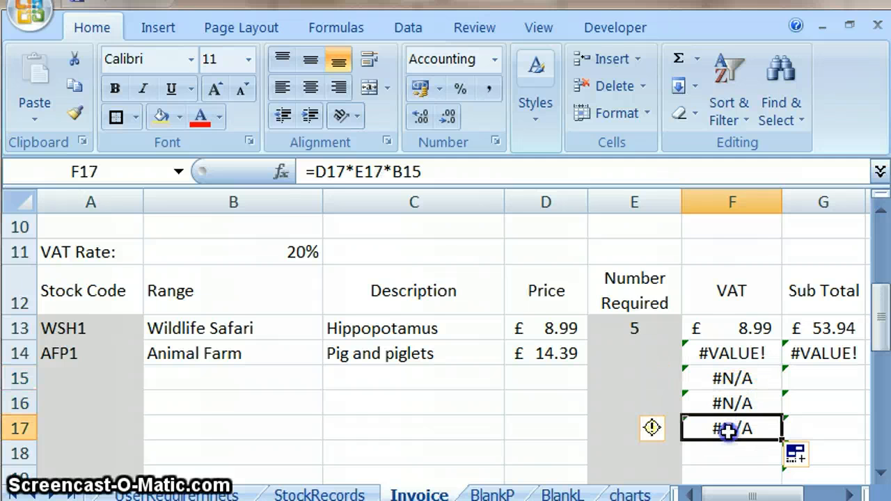
pyautogui.click(247, 246)
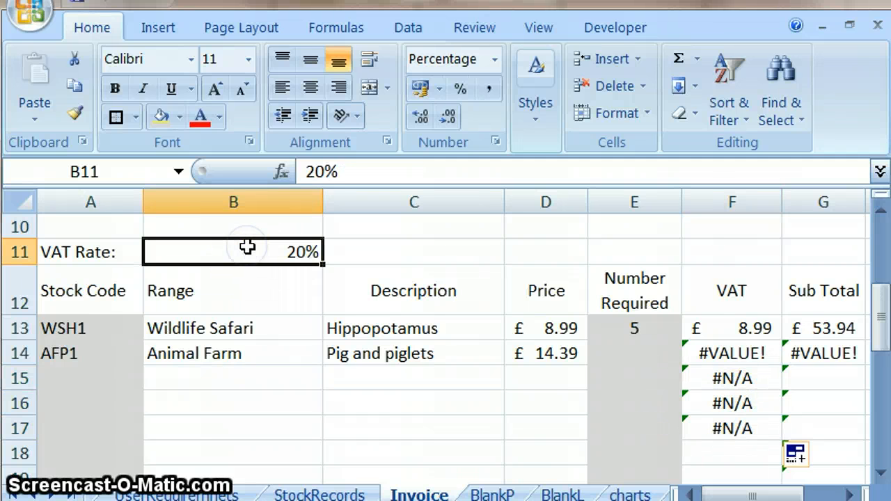
# - Make the VAT rate reference in F13's formula absolute as $B$11
pyautogui.click(715, 332)
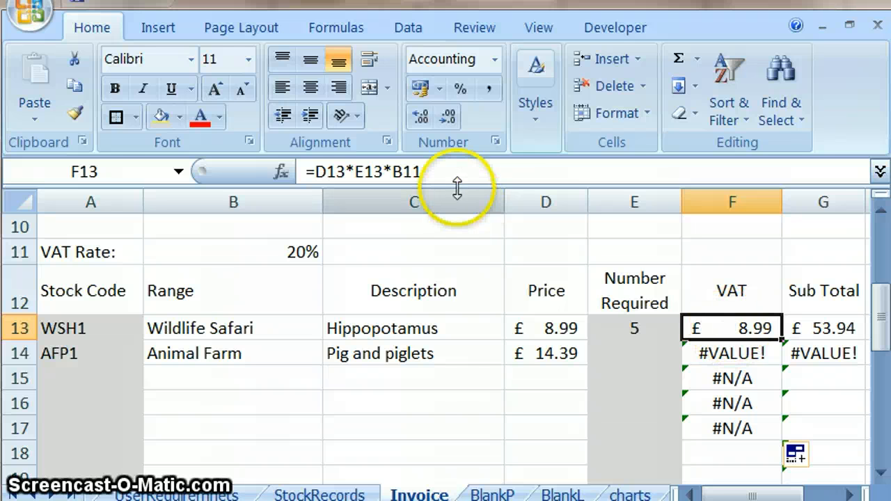
pyautogui.doubleClick(405, 171)
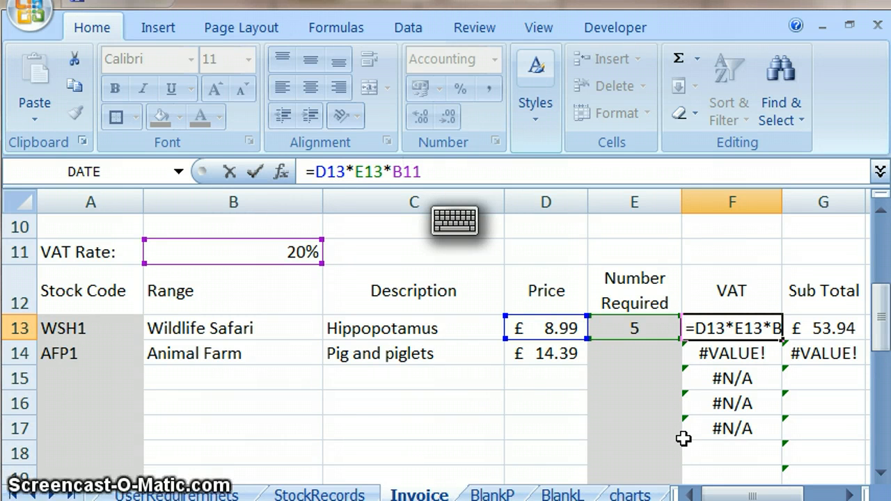
pyautogui.press('F4')
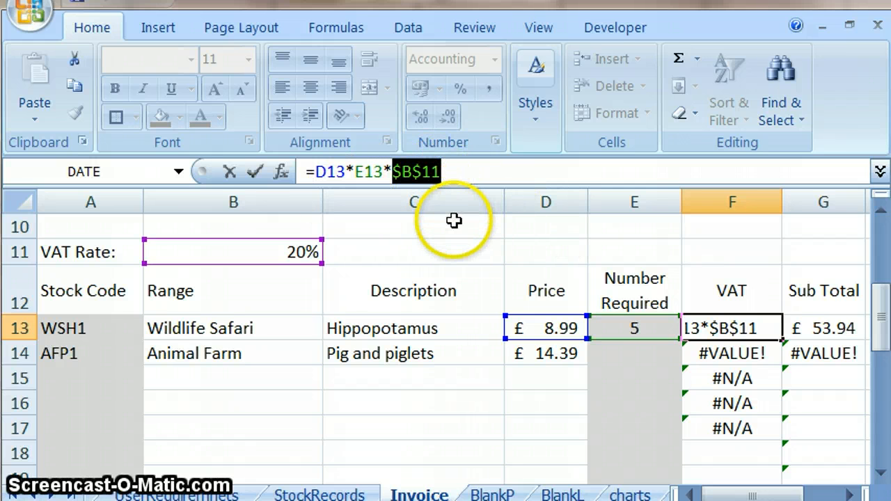
pyautogui.press('Return')
# - Fill the VAT formula with the absolute reference from F13 down to F16 and check the copied formulas
pyautogui.click(731, 328)
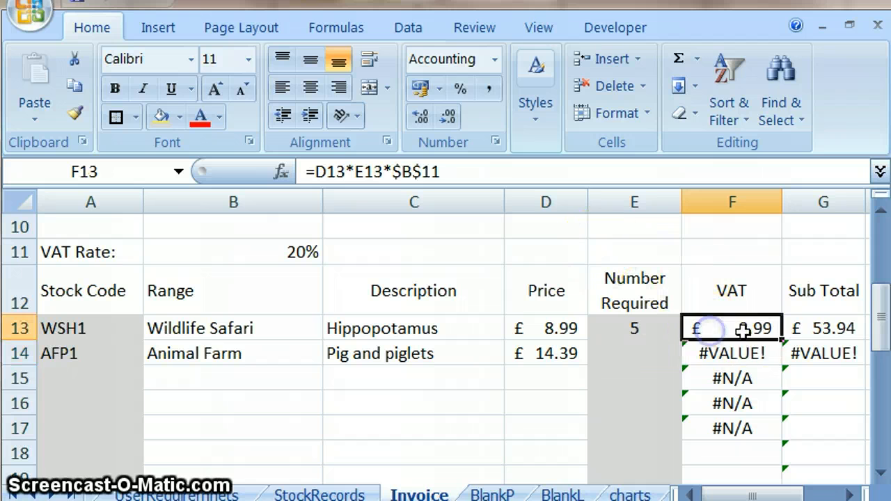
pyautogui.moveTo(785, 348); pyautogui.dragTo(780, 348)
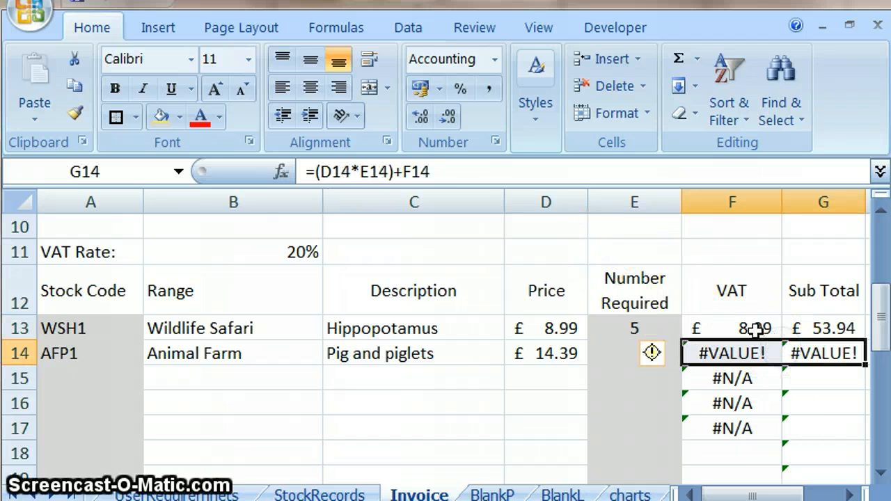
pyautogui.click(755, 329)
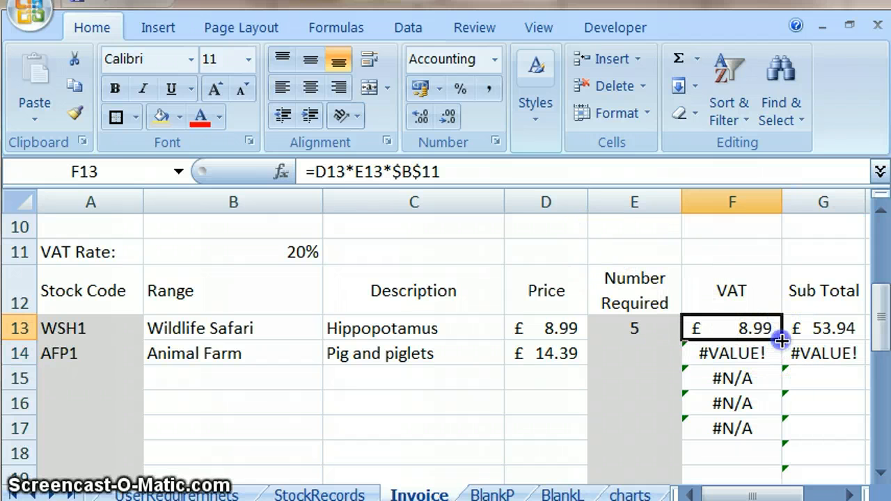
pyautogui.moveTo(779, 341); pyautogui.dragTo(776, 403)
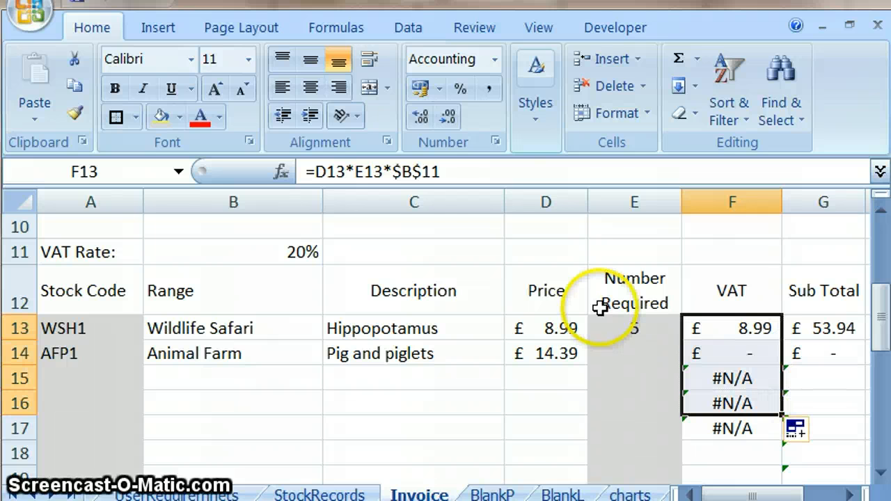
pyautogui.click(739, 378)
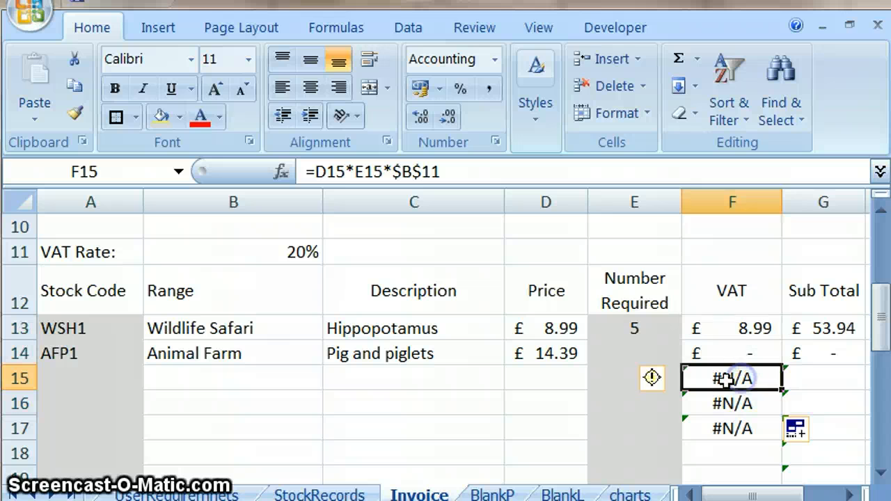
pyautogui.click(736, 351)
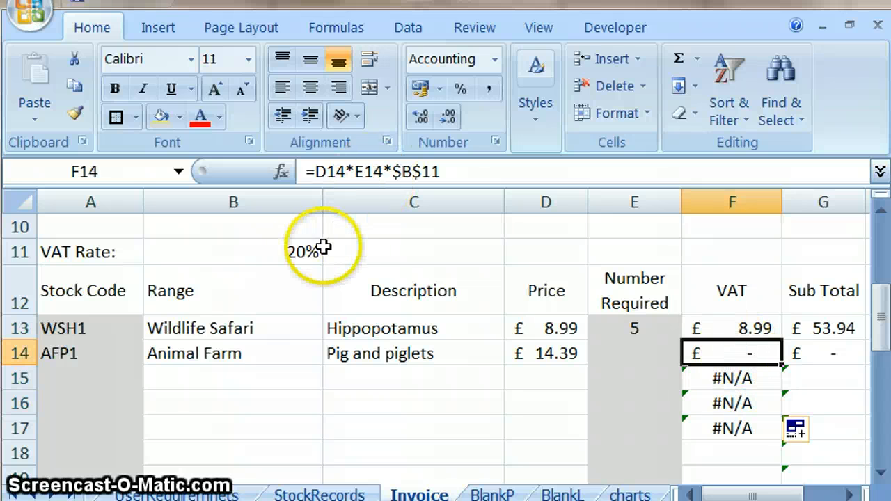
# - Name the VAT rate cell B11 "vat" and use that name in place of $B$11 in F13's formula
pyautogui.click(292, 251)
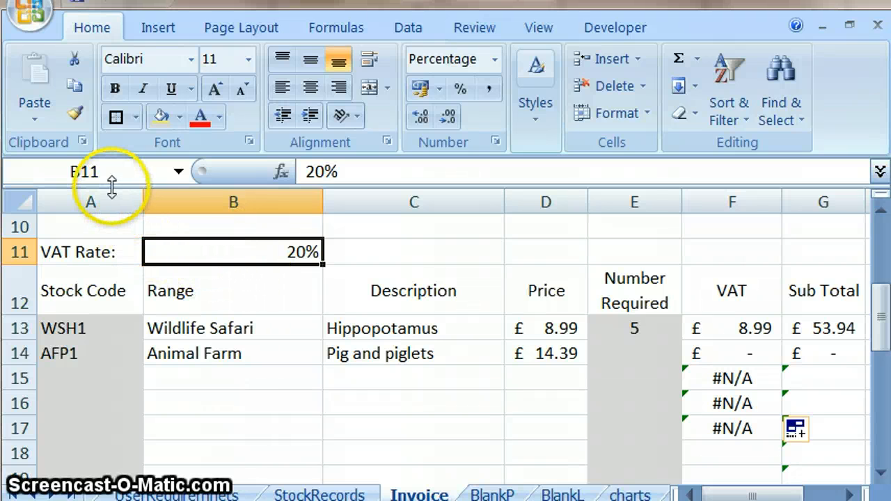
pyautogui.click(93, 172)
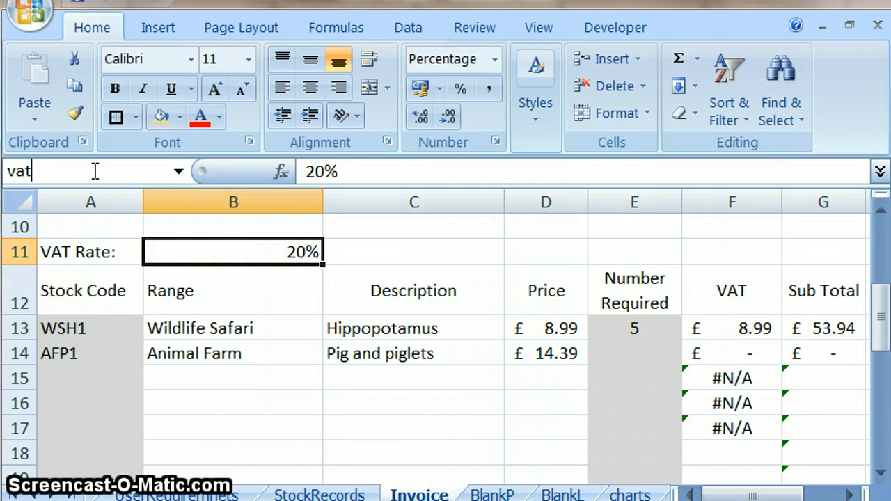
pyautogui.click(718, 324)
pyautogui.click(472, 170)
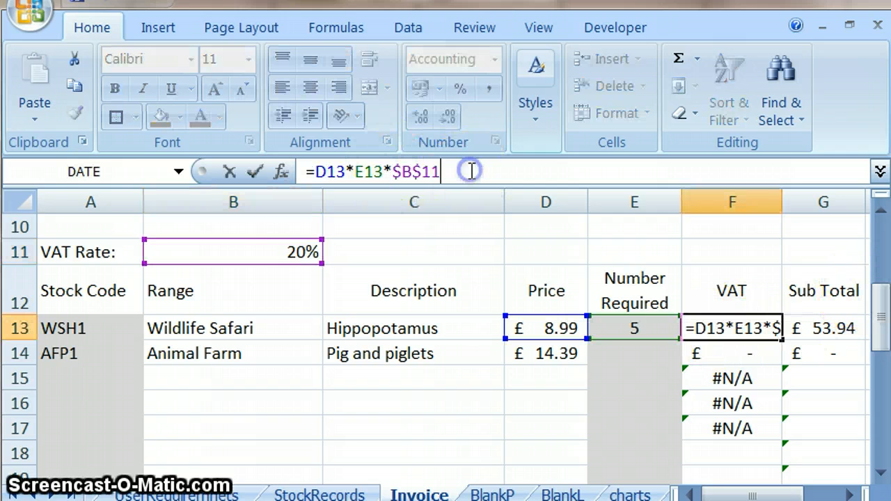
pyautogui.press('BackSpace')
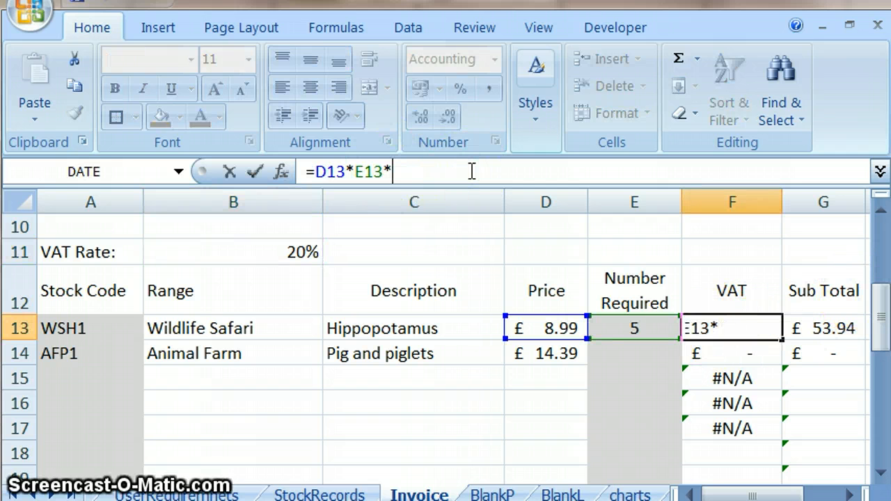
pyautogui.write('vat')
pyautogui.press('Return')
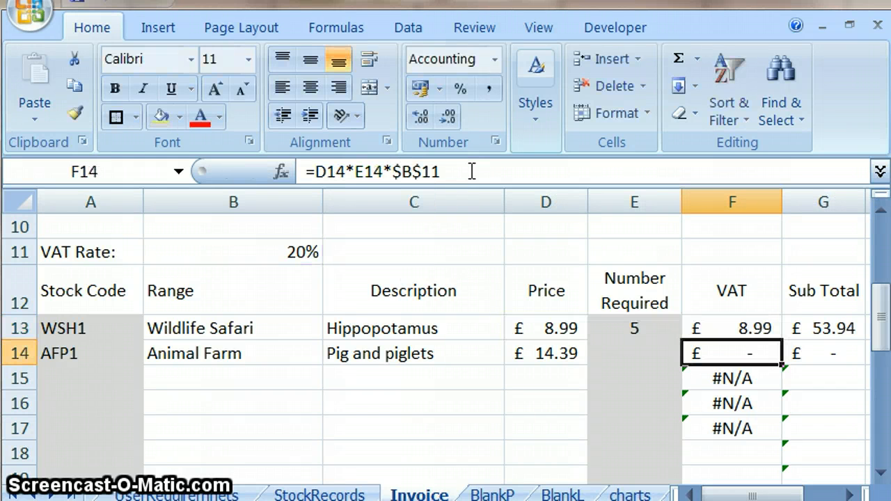
# - Fill the VAT formula using the vat name from F13 down to F18 and check the copied formula in F15
pyautogui.click(746, 325)
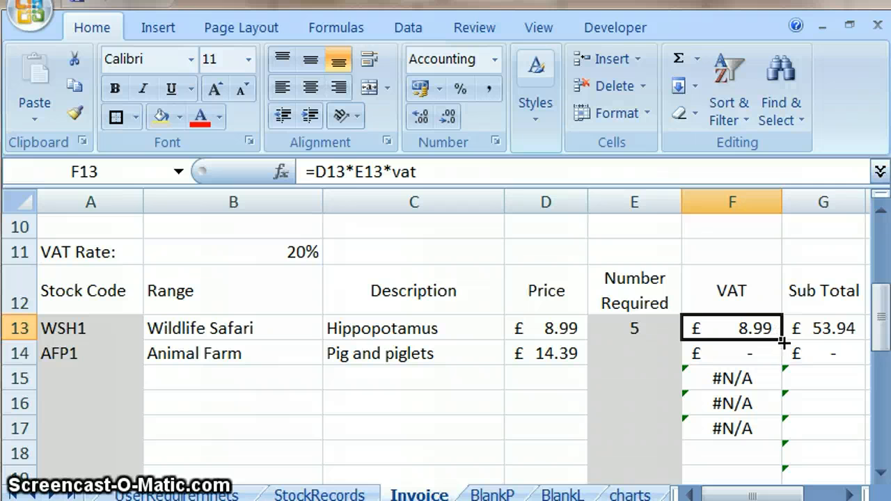
pyautogui.moveTo(782, 343); pyautogui.dragTo(780, 469)
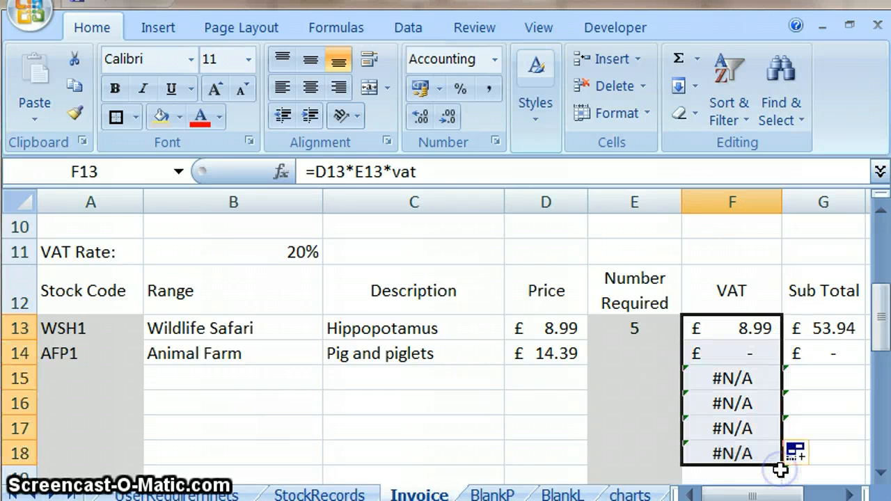
pyautogui.click(714, 382)
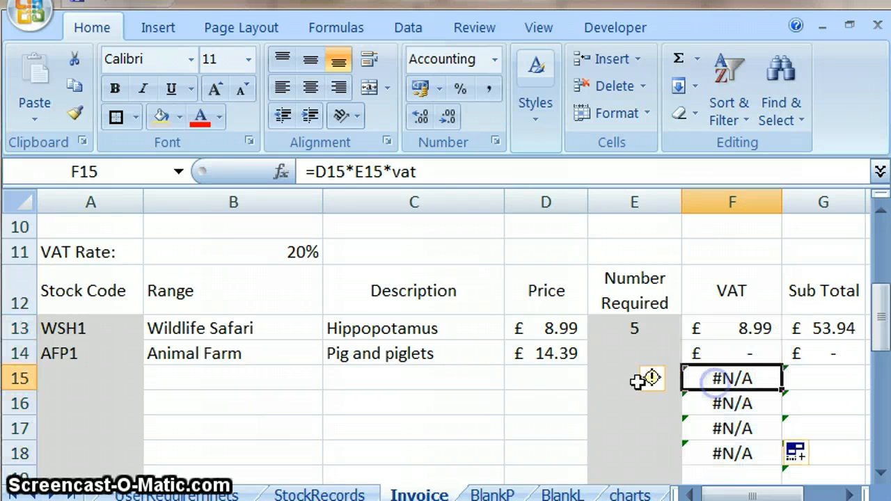
# - Copy the formatting of blank-looking cell C16 onto the VAT cells F15:F21 with Format Painter
pyautogui.click(431, 384)
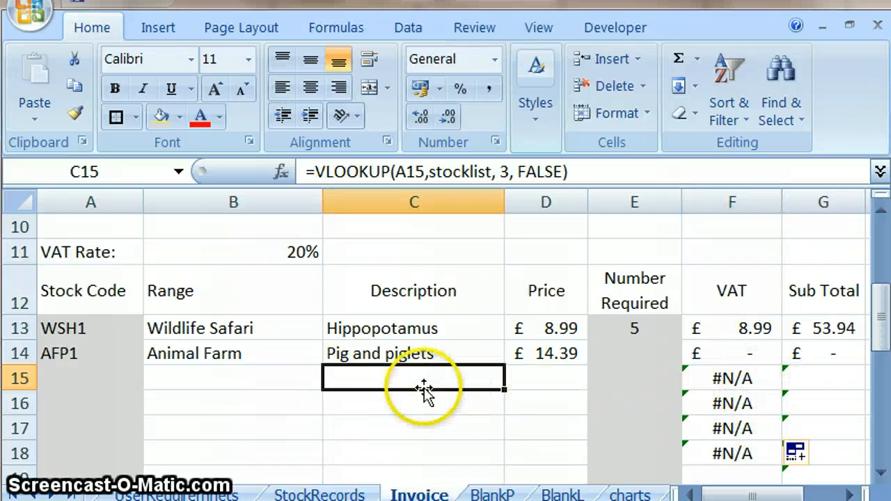
pyautogui.click(401, 401)
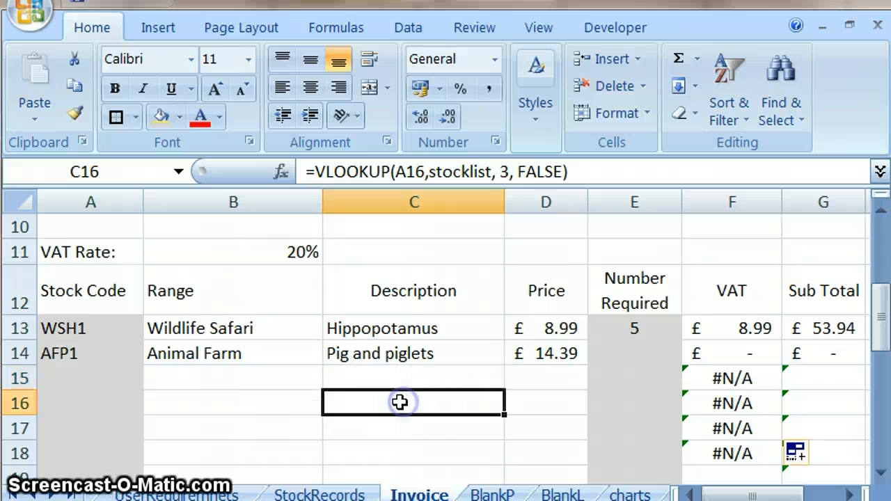
pyautogui.click(74, 115)
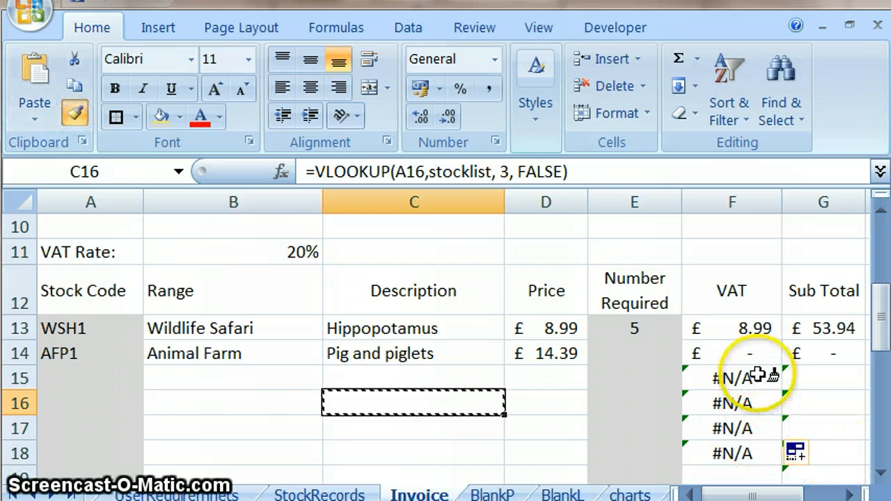
pyautogui.moveTo(757, 376)
pyautogui.mouseDown()
pyautogui.moveTo(757, 484)
pyautogui.moveTo(754, 425)
pyautogui.mouseUp()
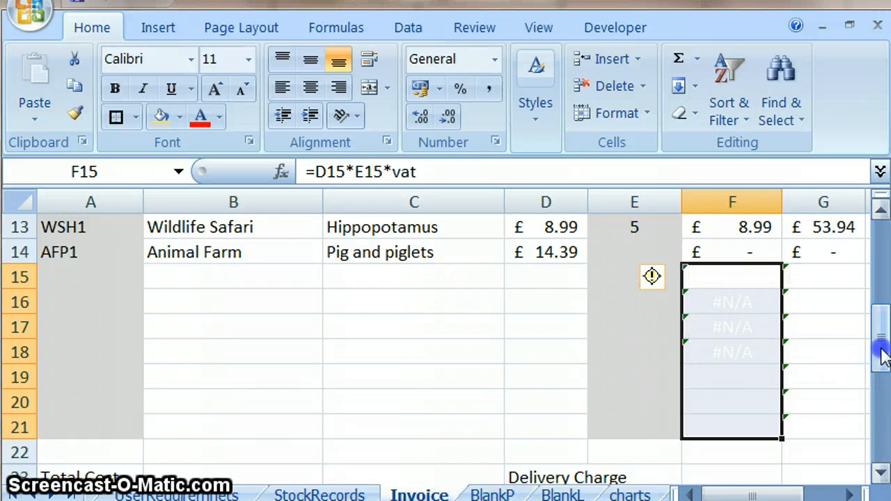
# - Ignore the error warnings on the VAT cells F15:F21 so their green markers are removed
pyautogui.moveTo(882, 356); pyautogui.dragTo(882, 341)
pyautogui.click(672, 353)
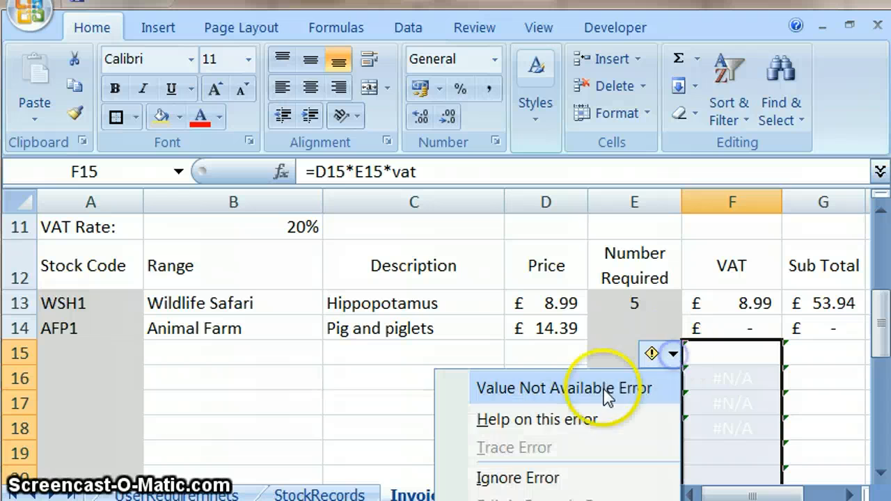
pyautogui.click(527, 478)
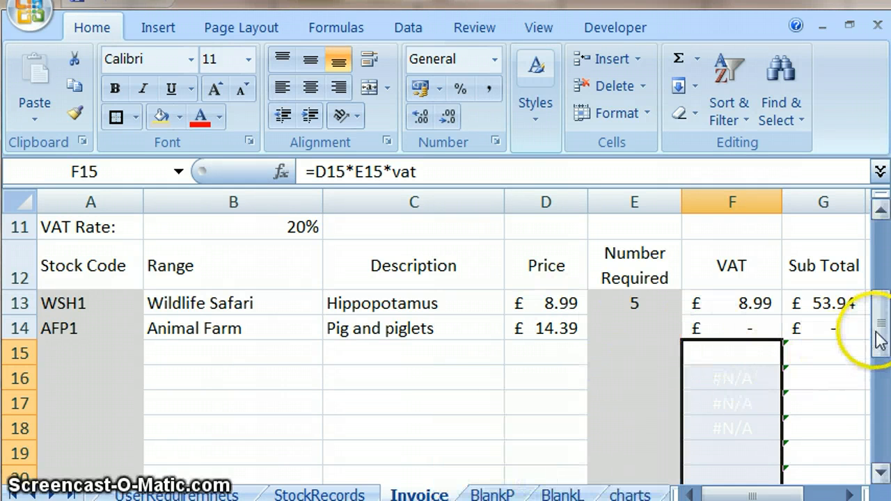
pyautogui.moveTo(877, 338); pyautogui.dragTo(877, 353)
pyautogui.click(406, 316)
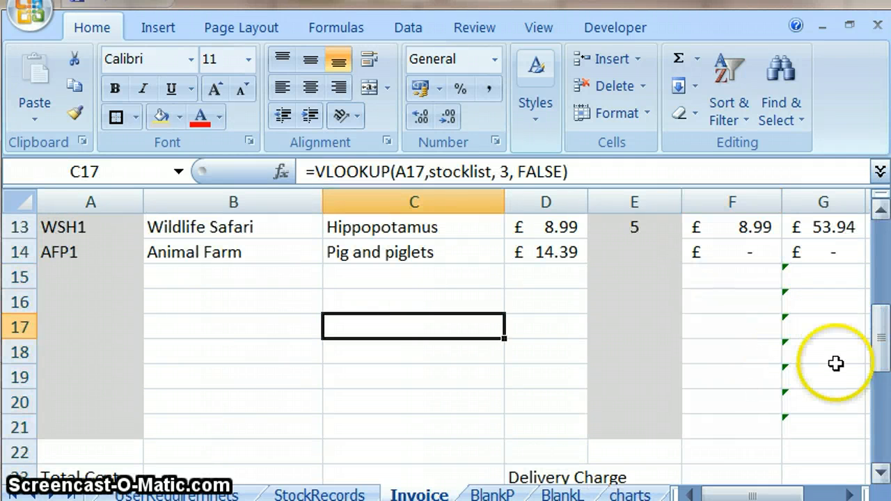
pyautogui.moveTo(878, 360)
pyautogui.mouseDown()
pyautogui.moveTo(878, 369)
pyautogui.moveTo(879, 348)
pyautogui.mouseUp()
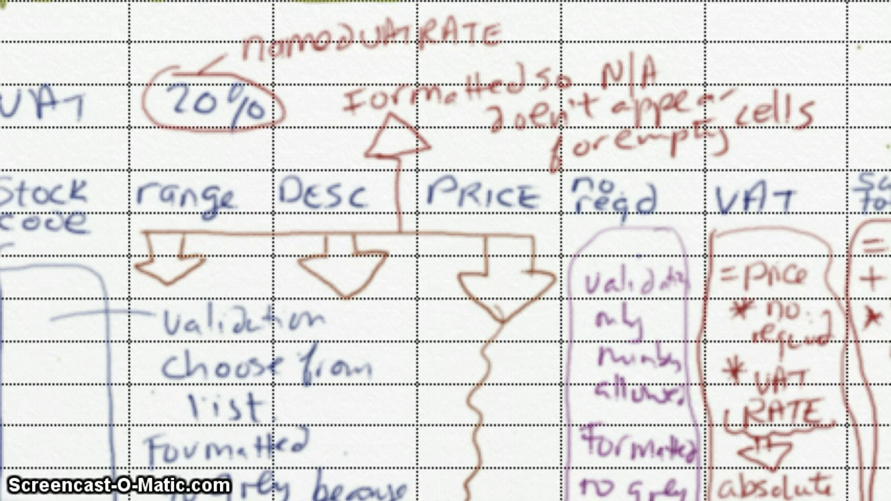
pyautogui.moveTo(523, 425)
pyautogui.mouseDown()
pyautogui.moveTo(514, 385)
pyautogui.moveTo(484, 340)
pyautogui.mouseUp()
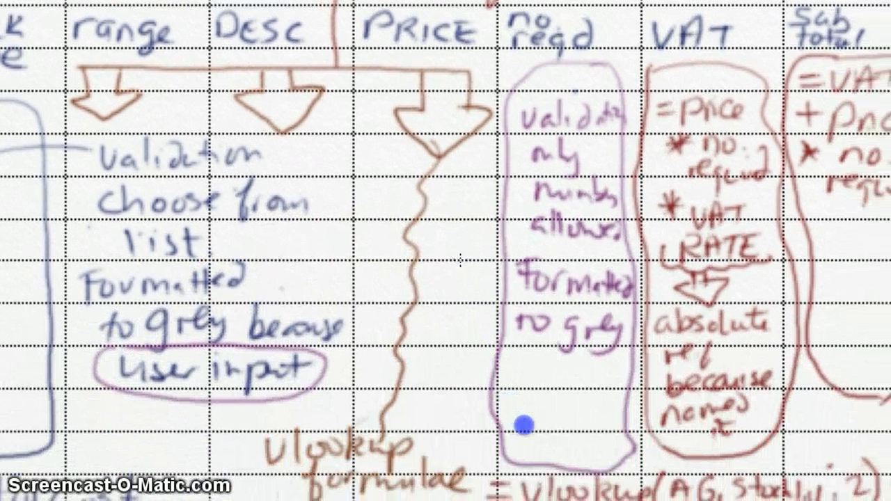
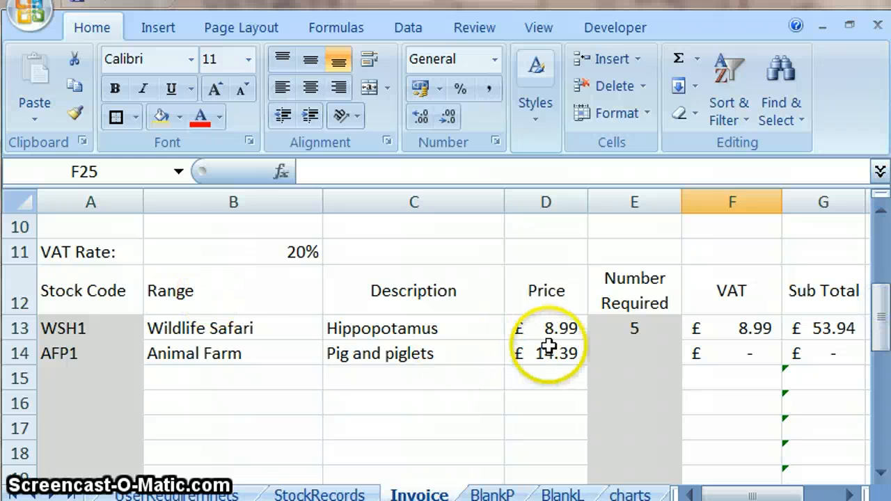
# - Enter 10 as the number required in E14 and choose stock code CCB1 from the validation list in A15
pyautogui.click(595, 356)
pyautogui.write('10')
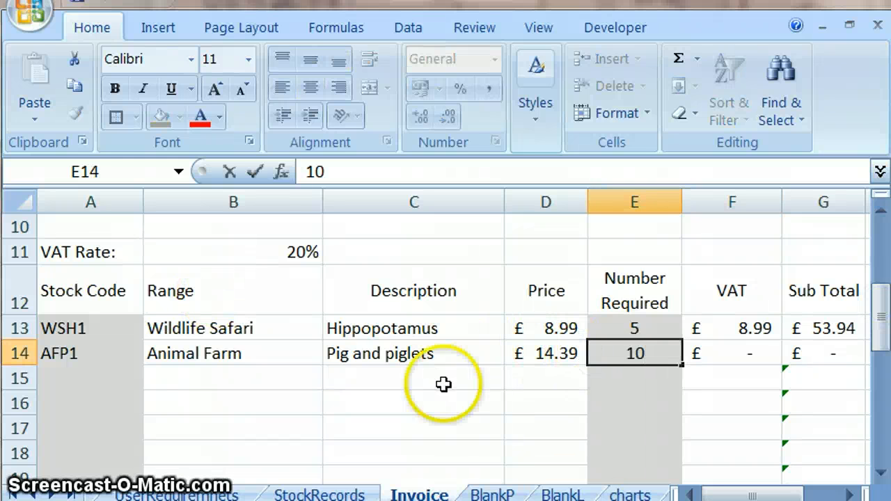
pyautogui.click(114, 377)
pyautogui.click(150, 378)
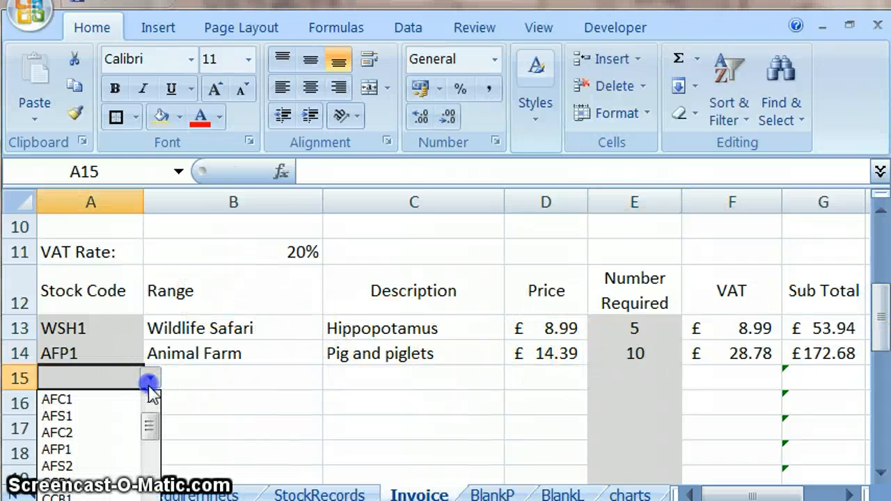
pyautogui.click(91, 449)
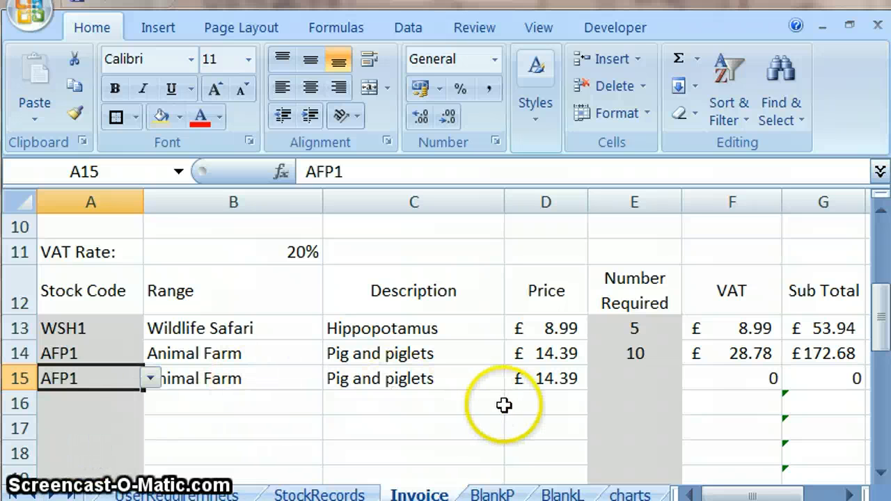
pyautogui.click(150, 378)
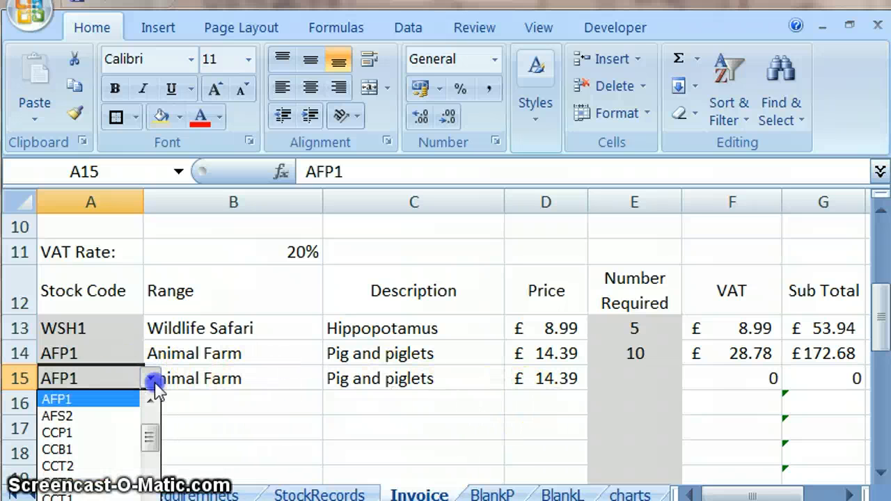
pyautogui.click(94, 449)
# - Enter 12 as the number required for the Bunny item in E15
pyautogui.click(649, 369)
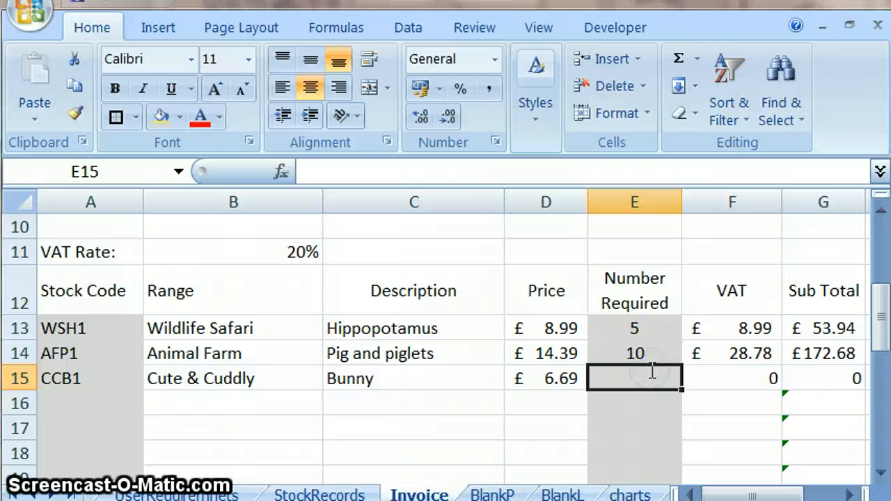
pyautogui.write('12')
pyautogui.press('Return')
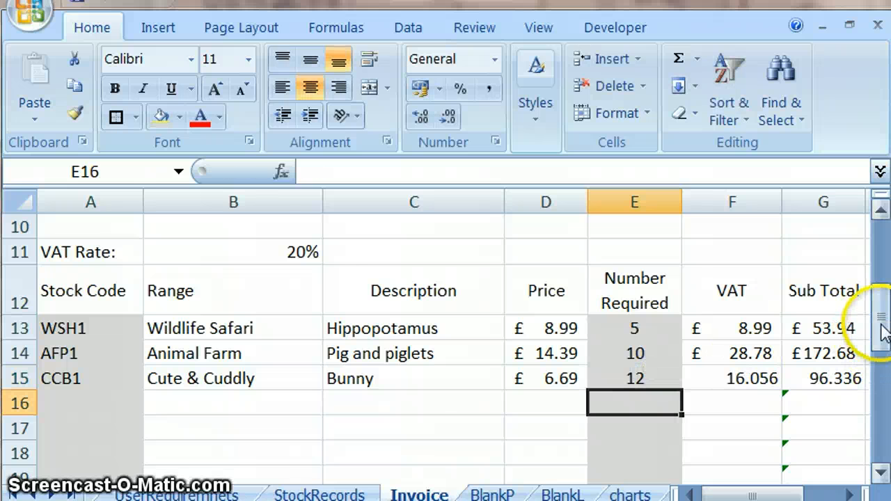
pyautogui.moveTo(880, 332); pyautogui.dragTo(880, 366)
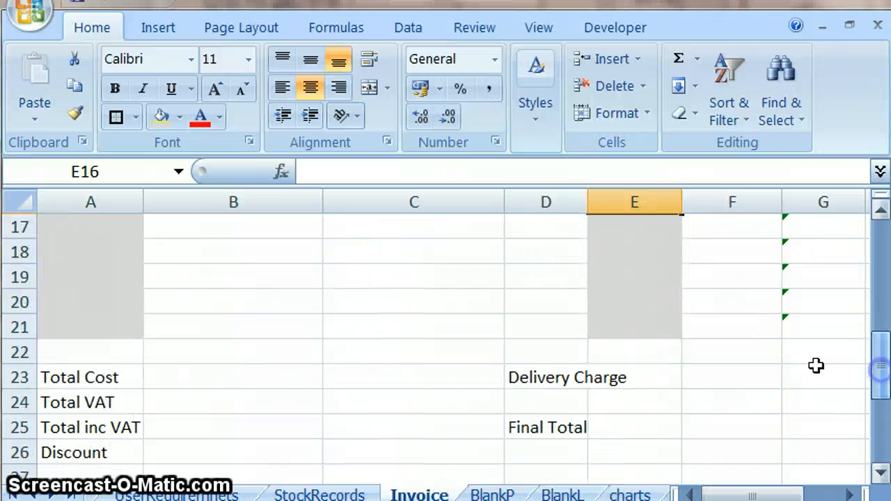
pyautogui.click(230, 380)
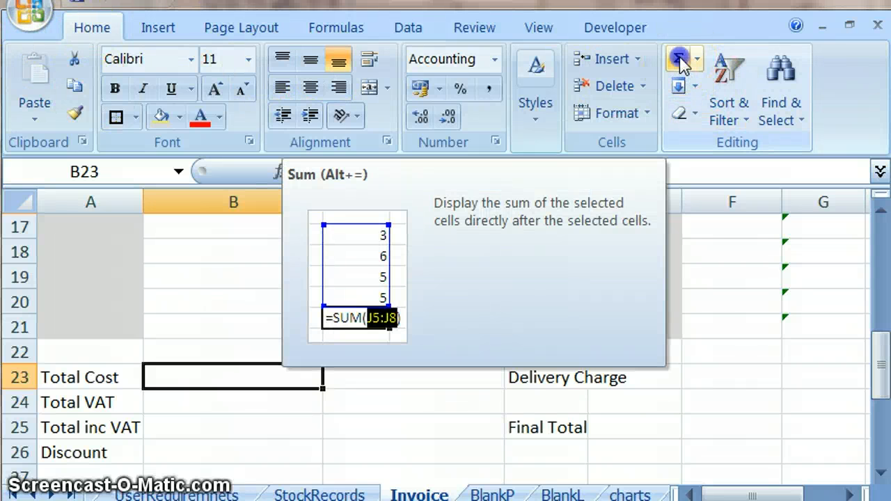
pyautogui.click(680, 64)
pyautogui.moveTo(881, 344); pyautogui.dragTo(881, 308)
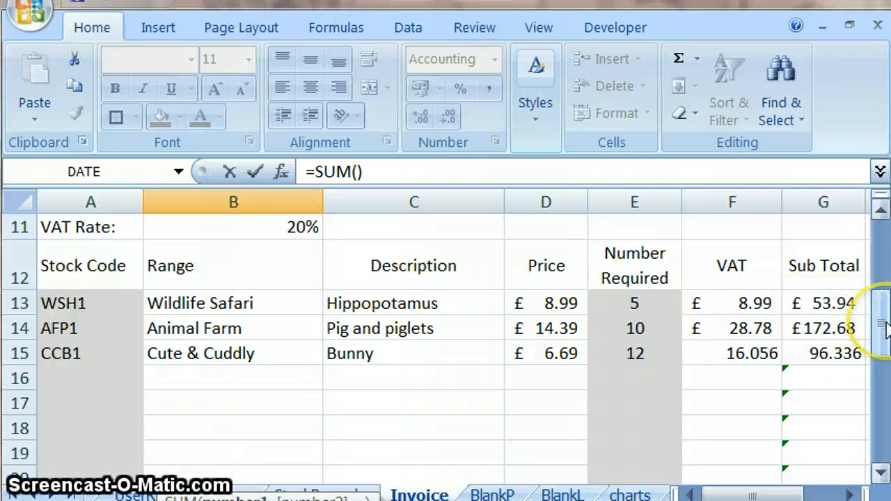
pyautogui.moveTo(885, 327)
pyautogui.mouseDown()
pyautogui.moveTo(885, 351)
pyautogui.moveTo(886, 339)
pyautogui.mouseUp()
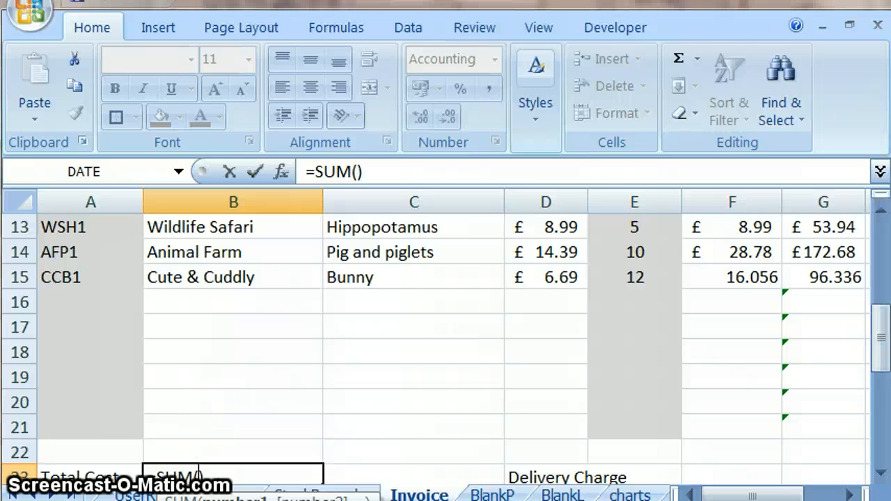
pyautogui.press('Escape')
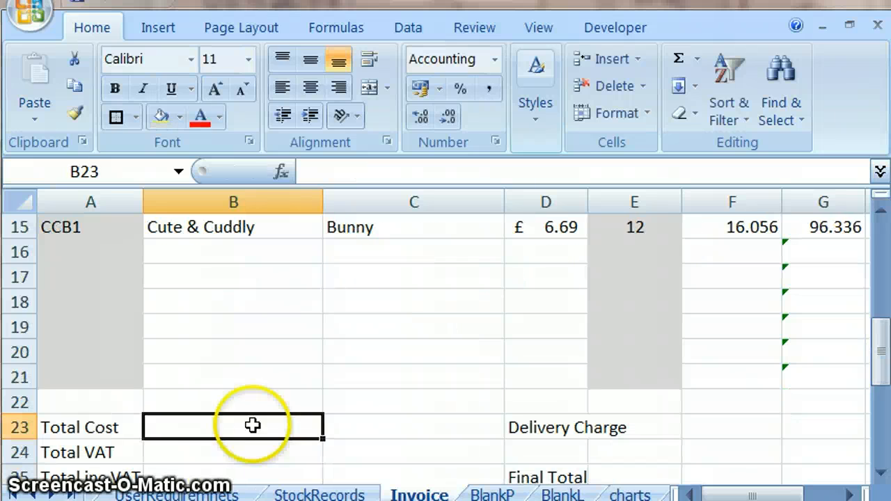
# - Try to total the VAT column by entering a SUM of F13:F21 in the Total VAT cell B24
pyautogui.click(183, 453)
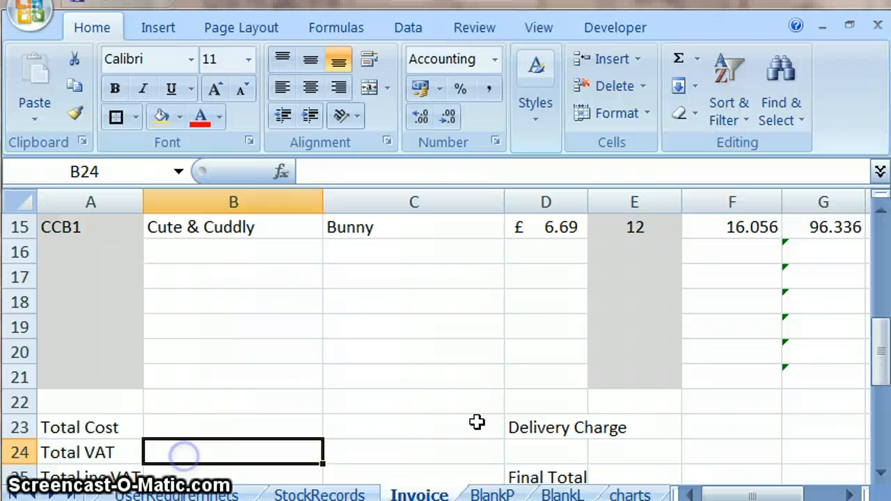
pyautogui.moveTo(881, 349)
pyautogui.mouseDown()
pyautogui.moveTo(883, 334)
pyautogui.moveTo(881, 346)
pyautogui.mouseUp()
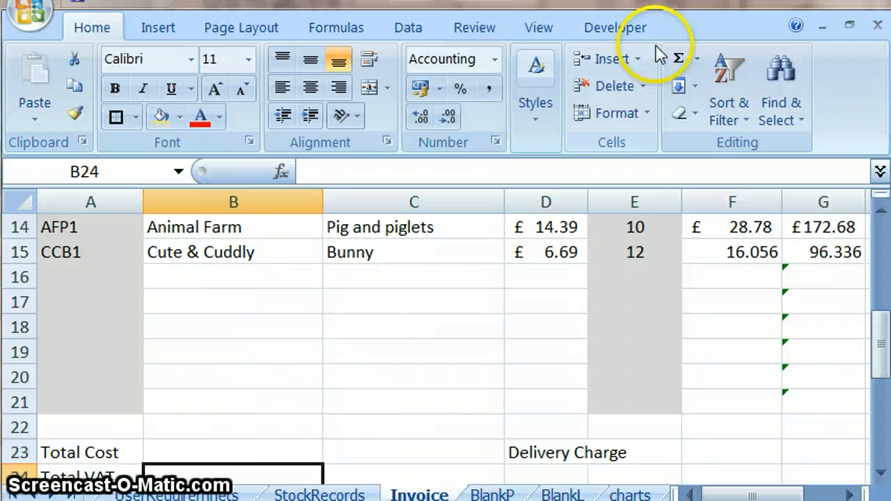
pyautogui.click(680, 59)
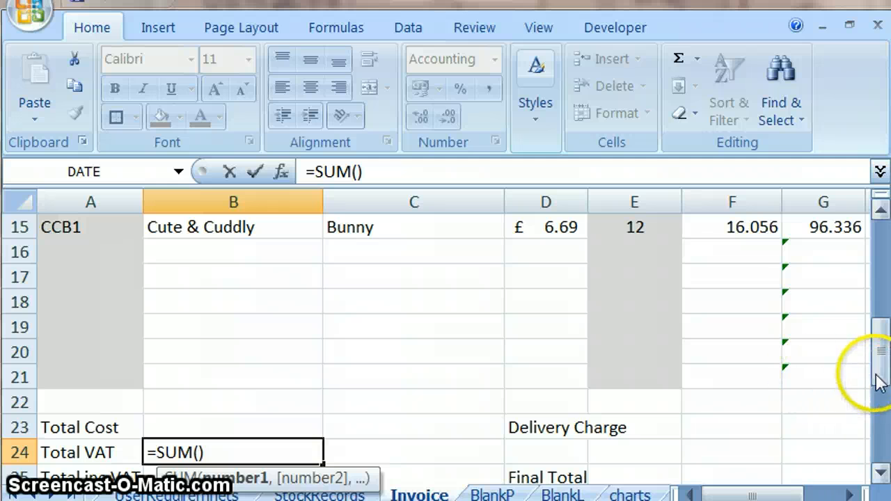
pyautogui.moveTo(878, 382); pyautogui.dragTo(880, 355)
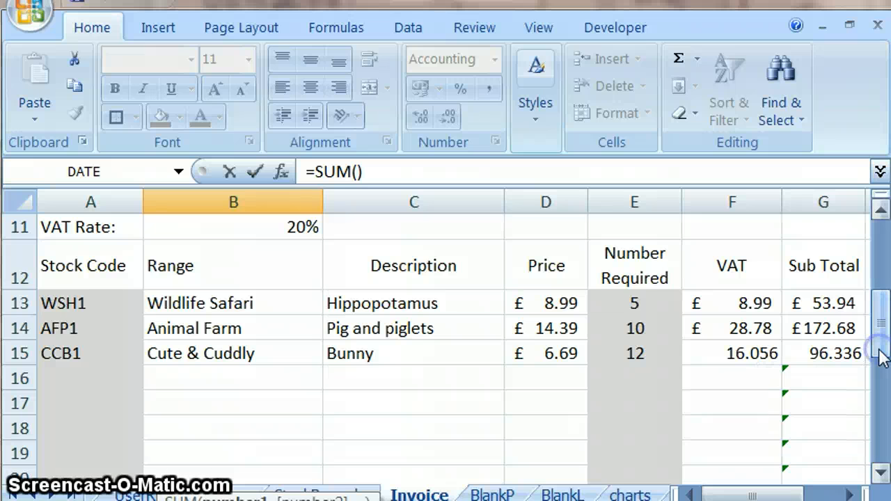
pyautogui.click(736, 299)
pyautogui.moveTo(737, 299); pyautogui.dragTo(745, 432)
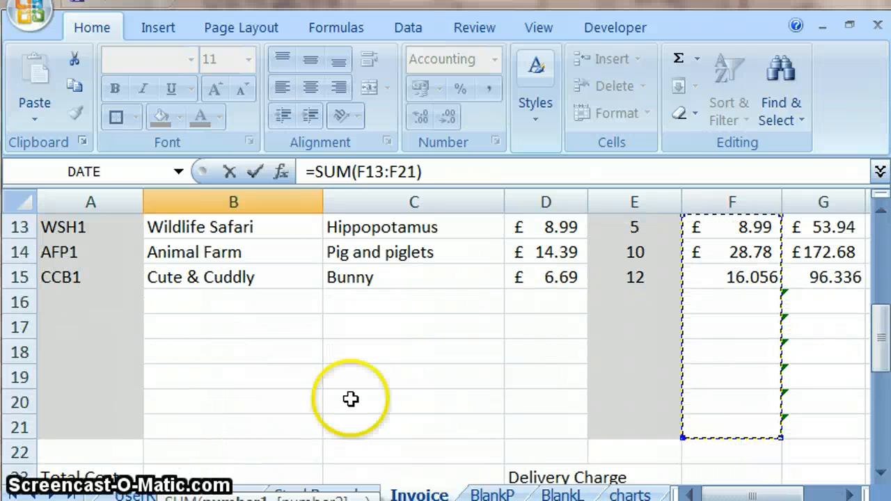
pyautogui.press('Return')
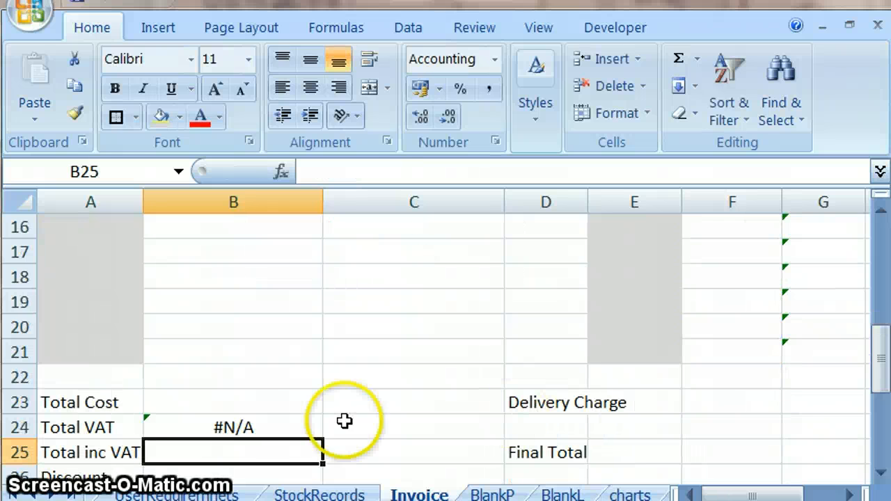
# - Check the VAT total formula in B24 and clear the cell
pyautogui.click(242, 427)
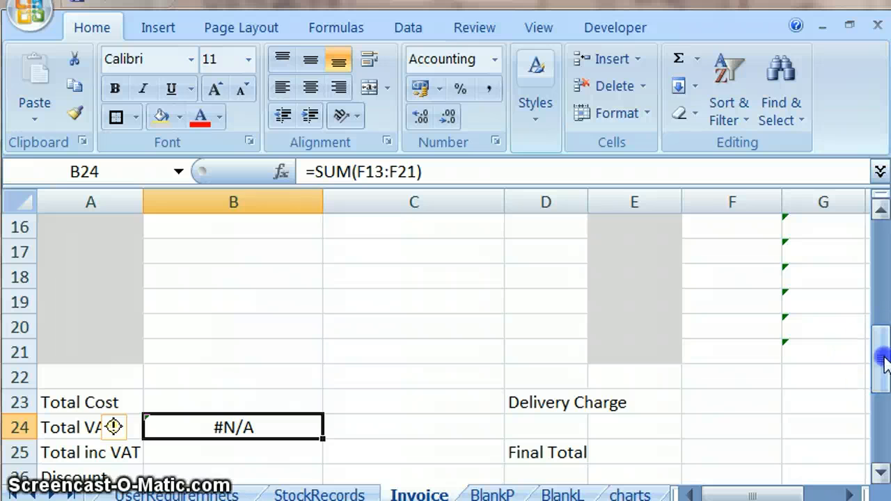
pyautogui.moveTo(884, 361)
pyautogui.mouseDown()
pyautogui.moveTo(884, 333)
pyautogui.moveTo(884, 351)
pyautogui.mouseUp()
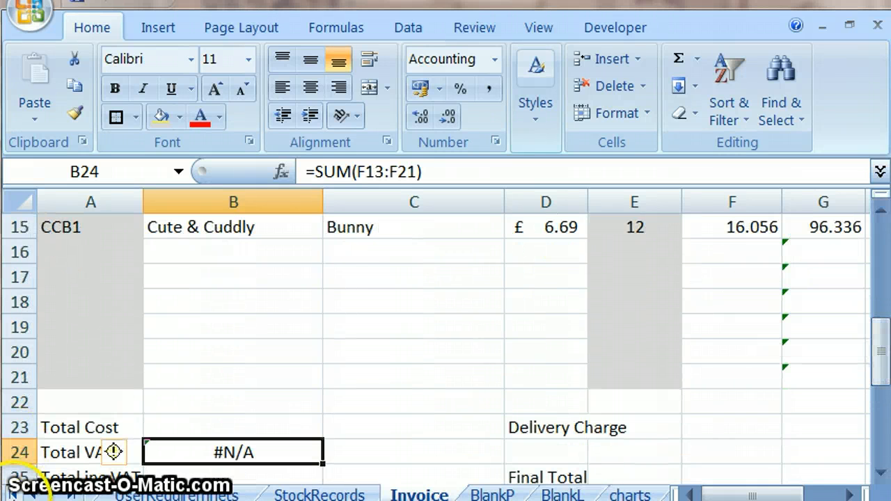
pyautogui.press('Delete')
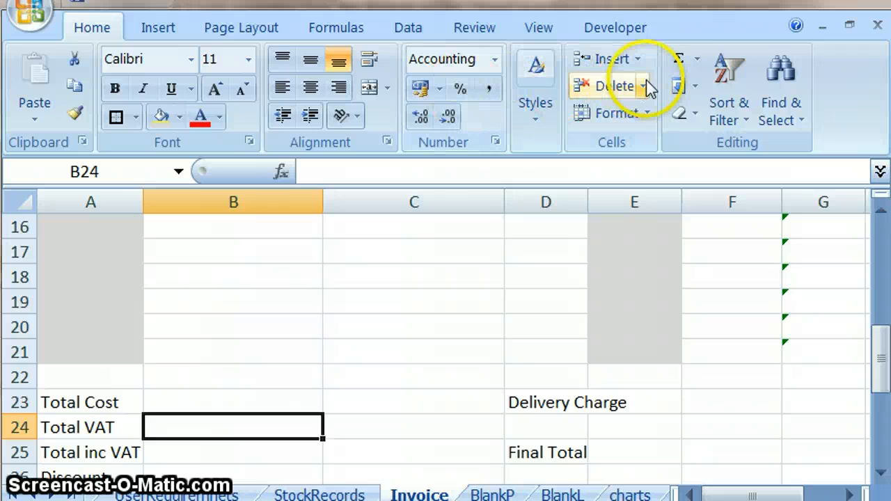
# - Enter a SUM of the sub totals G13:G21 in the Total VAT cell B24 and check its formula
pyautogui.click(678, 61)
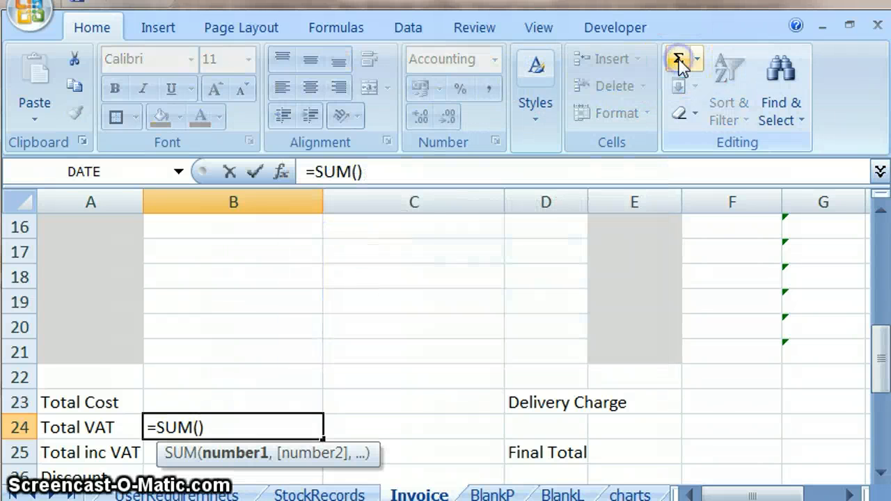
pyautogui.click(849, 494)
pyautogui.click(849, 494)
pyautogui.click(849, 494)
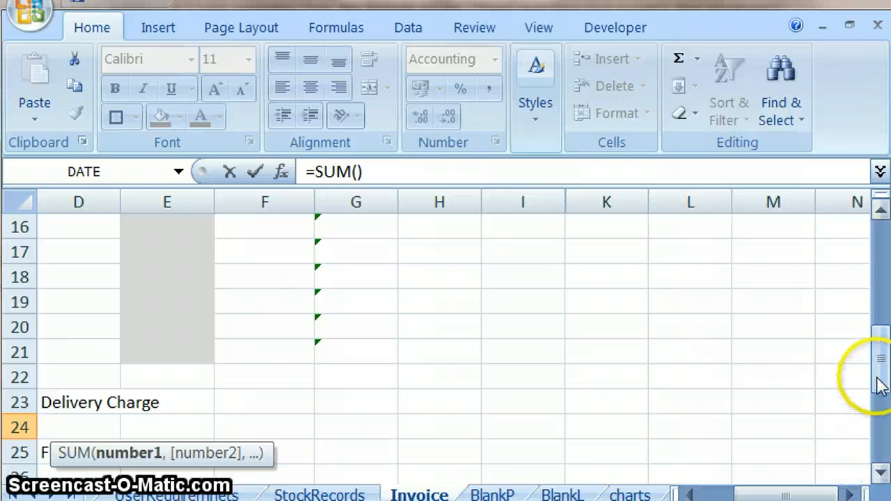
pyautogui.moveTo(880, 387); pyautogui.dragTo(876, 338)
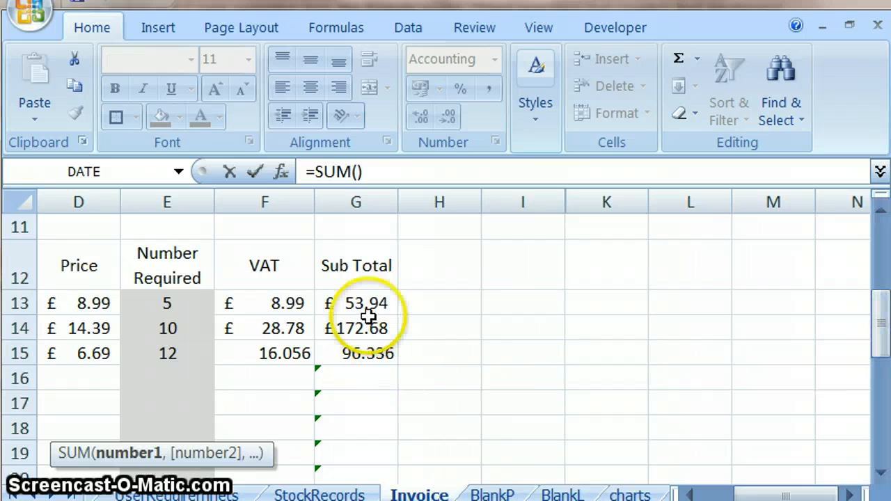
pyautogui.moveTo(368, 301); pyautogui.dragTo(360, 412)
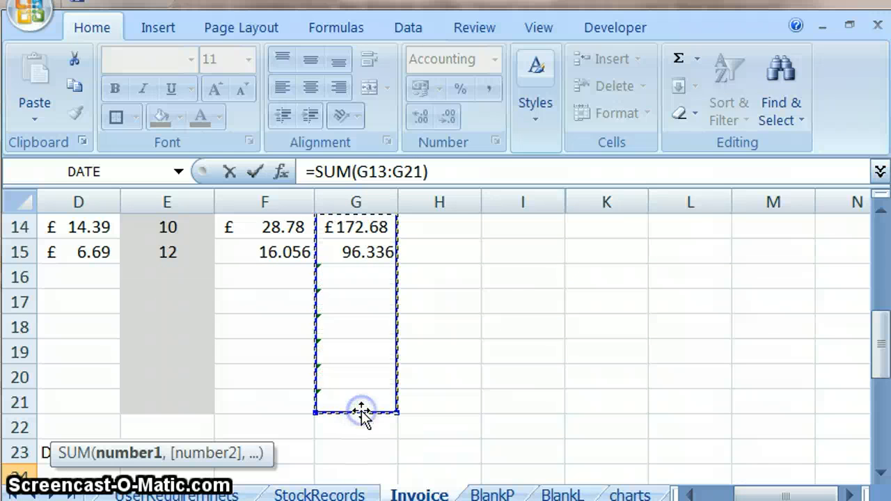
pyautogui.press('Return')
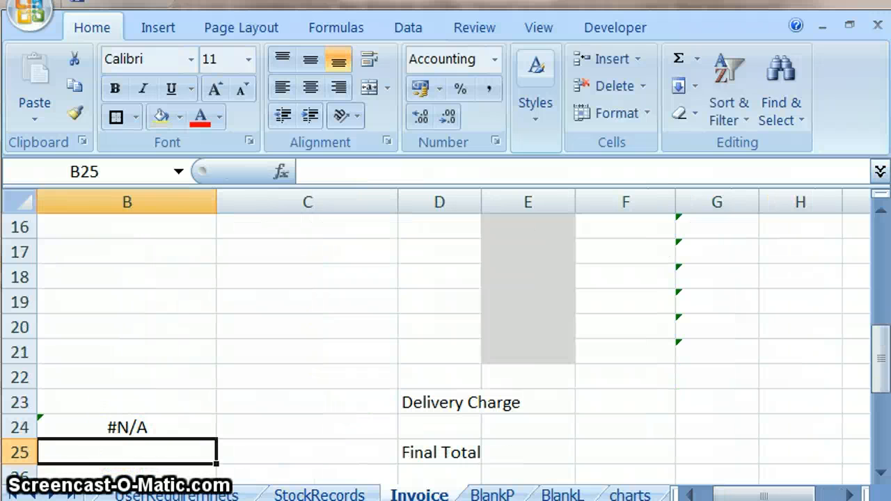
pyautogui.click(689, 494)
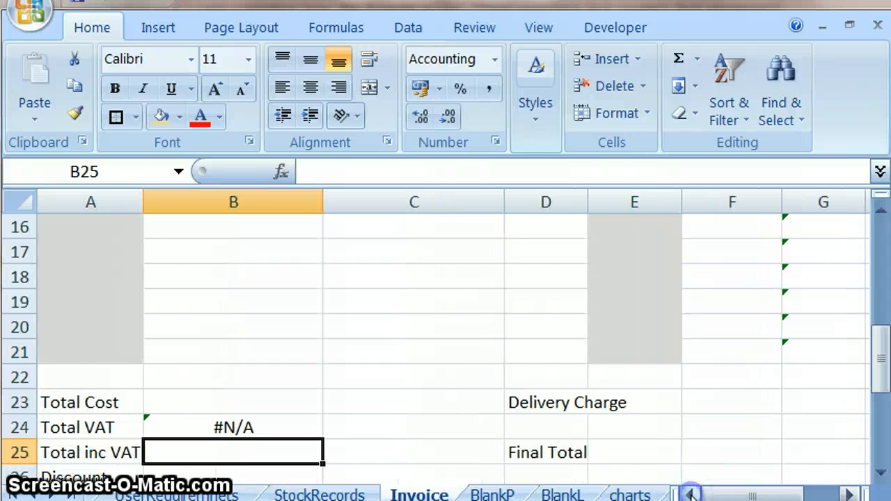
pyautogui.click(185, 422)
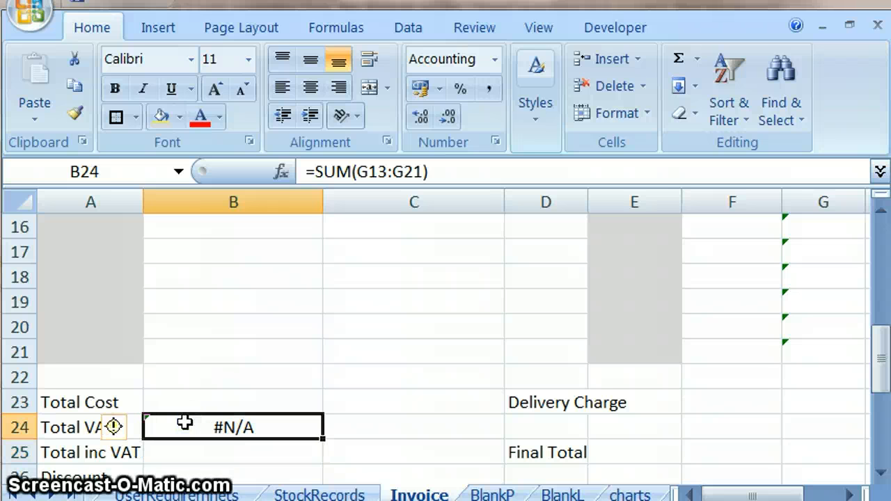
pyautogui.write('=')
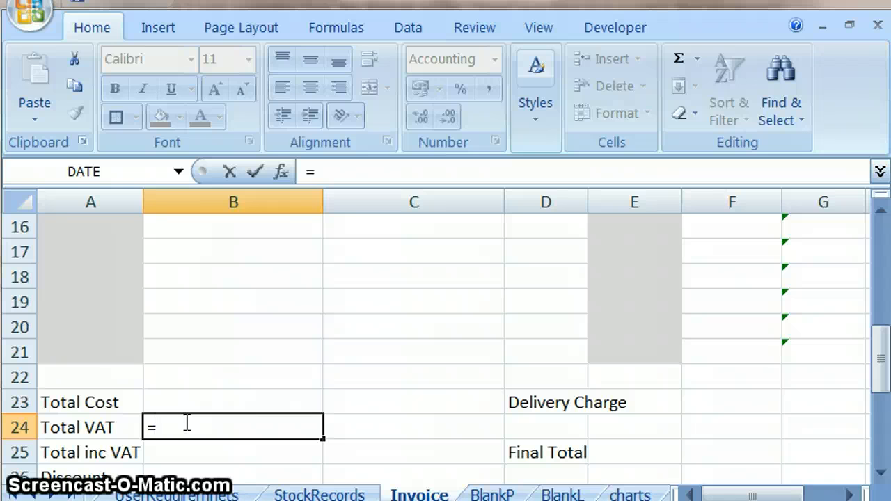
pyautogui.press('BackSpace')
pyautogui.press('Escape')
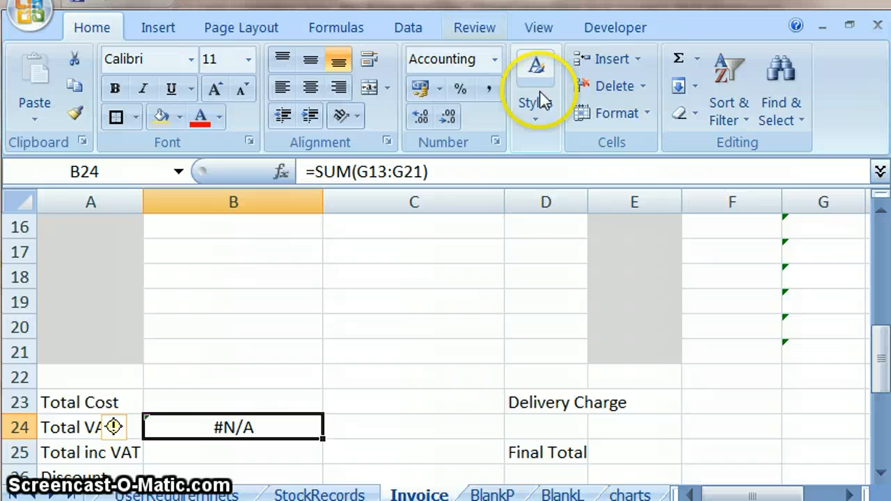
# - Replace the Total VAT formula in B24 with a SUM of the VAT column F13:F21
pyautogui.click(679, 59)
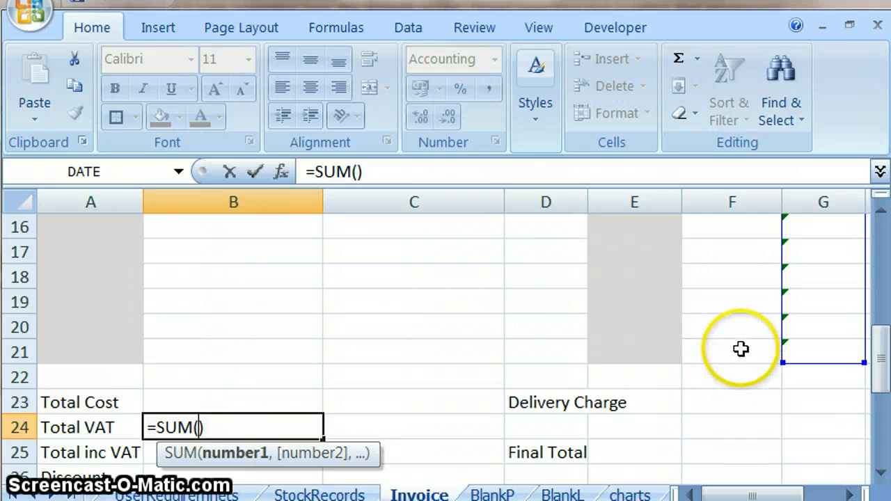
pyautogui.moveTo(741, 349); pyautogui.dragTo(725, 295)
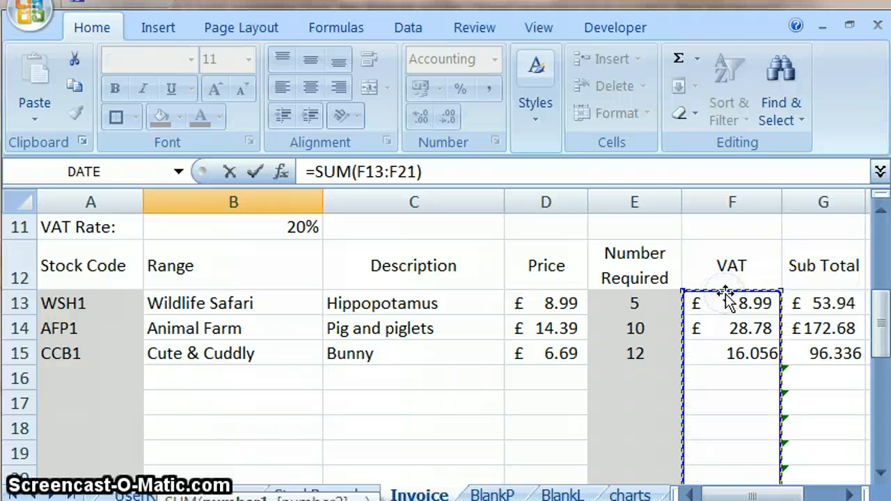
pyautogui.press('Return')
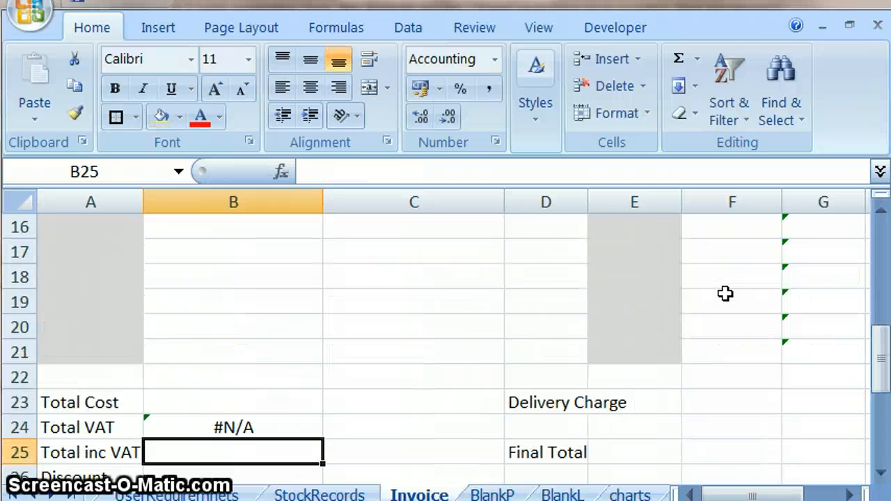
# - Change the Total VAT formula in B24 to =SUMIF(F13:F21,">0") so only positive VAT amounts are added
pyautogui.click(189, 424)
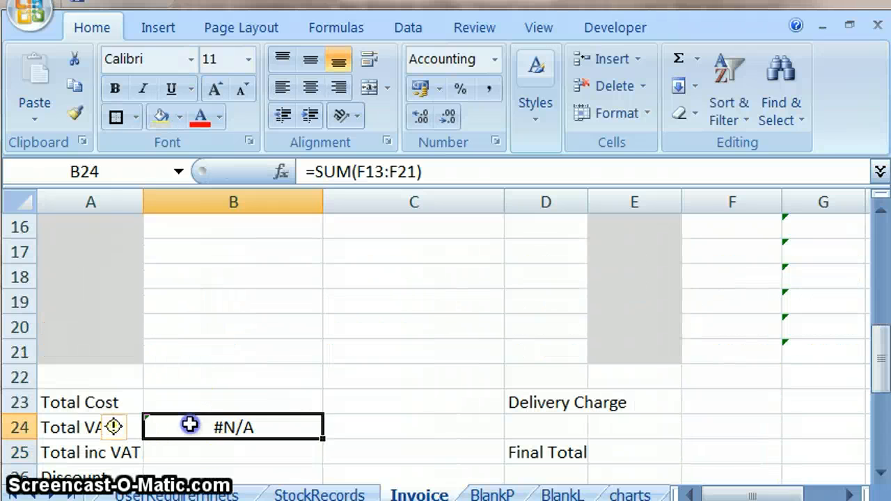
pyautogui.click(353, 171)
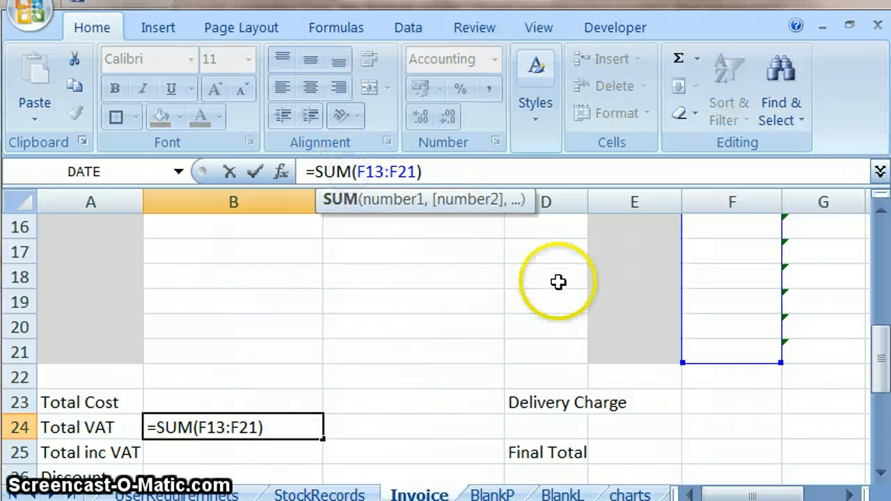
pyautogui.write('IF')
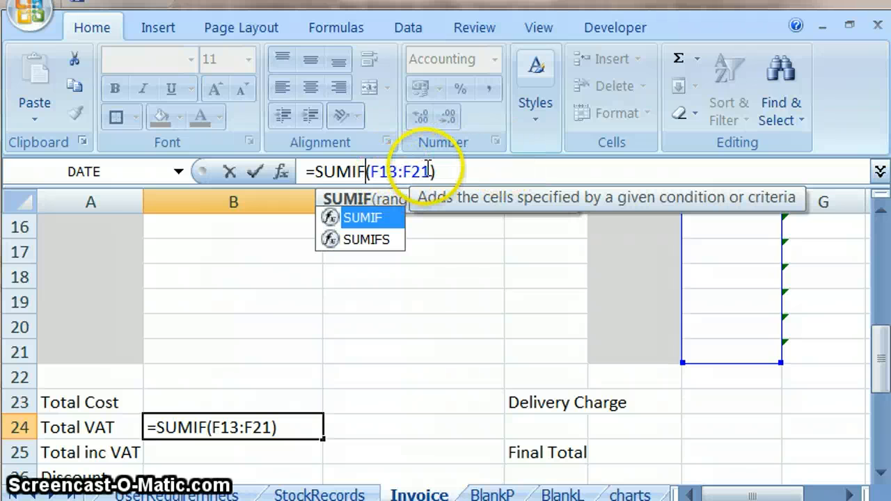
pyautogui.click(429, 169)
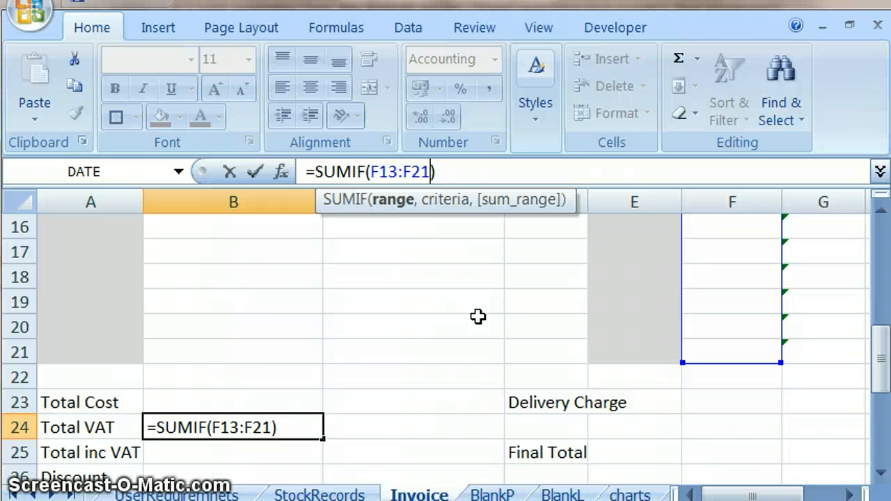
pyautogui.write(',">0')
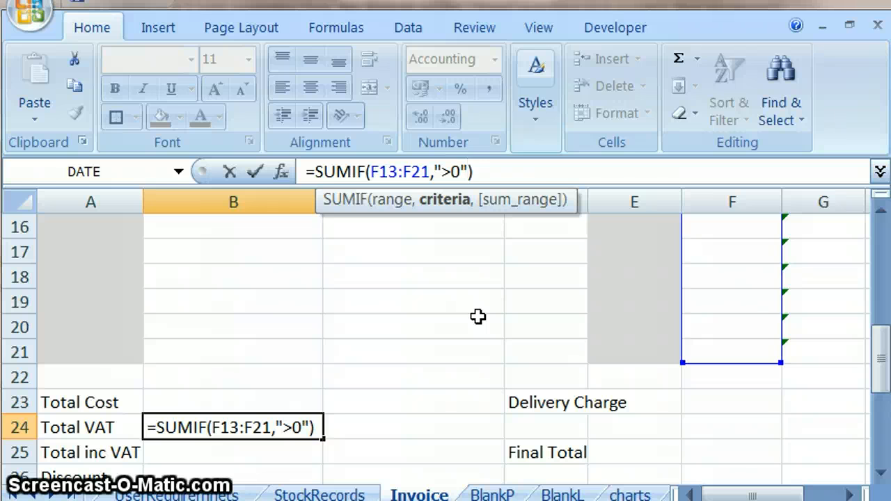
pyautogui.press('Return')
pyautogui.press('Up')
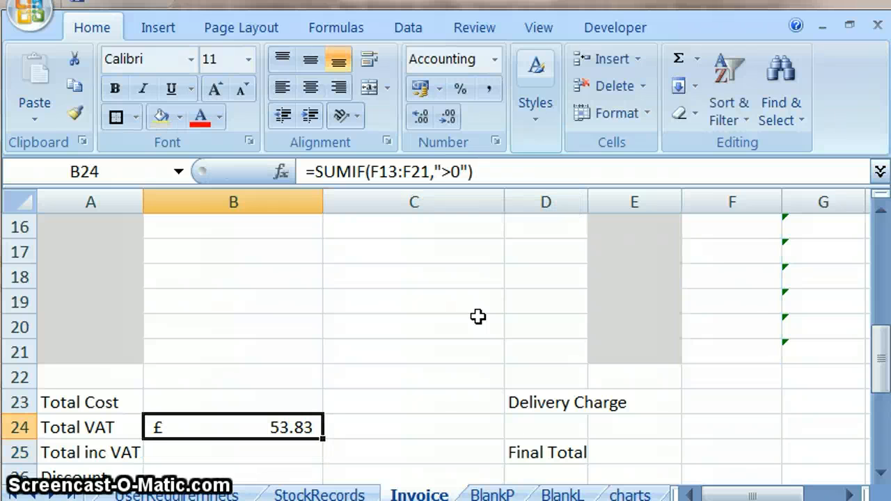
# - Enter a SUM of the sub totals G13:G21 in the Total inc VAT cell B25
pyautogui.click(197, 452)
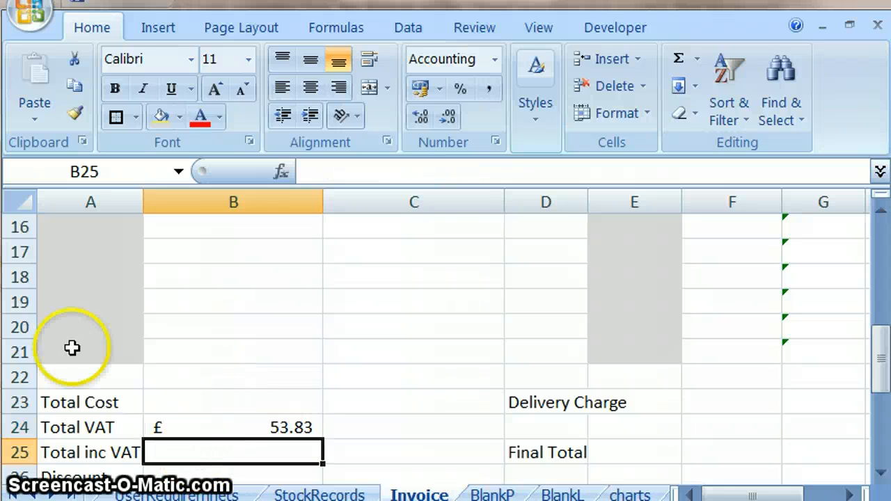
pyautogui.click(678, 59)
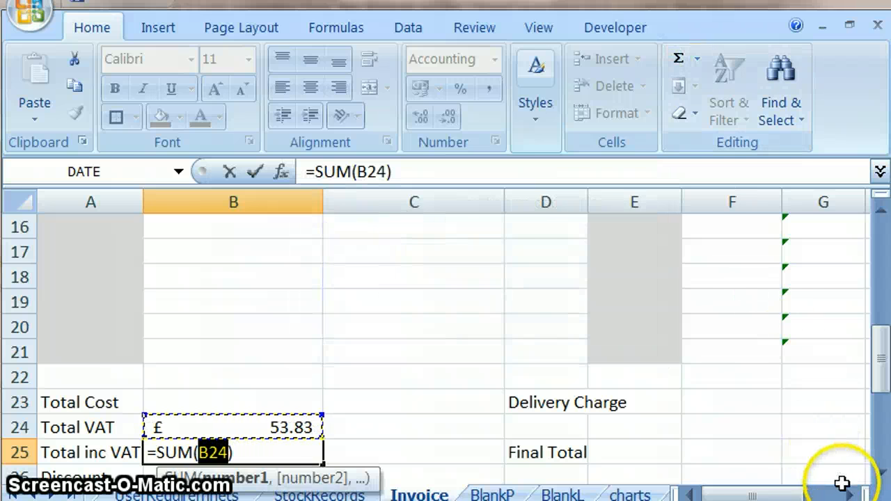
pyautogui.click(849, 491)
pyautogui.click(849, 491)
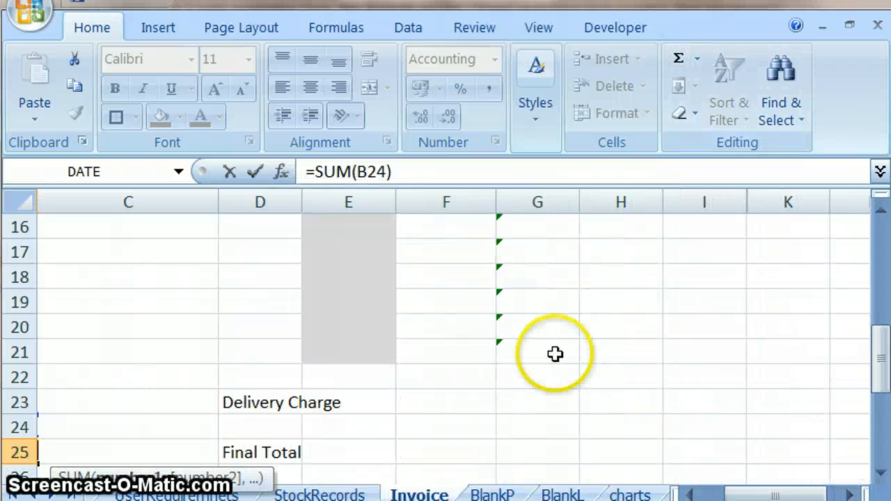
pyautogui.moveTo(551, 354); pyautogui.dragTo(558, 333)
pyautogui.press('Return')
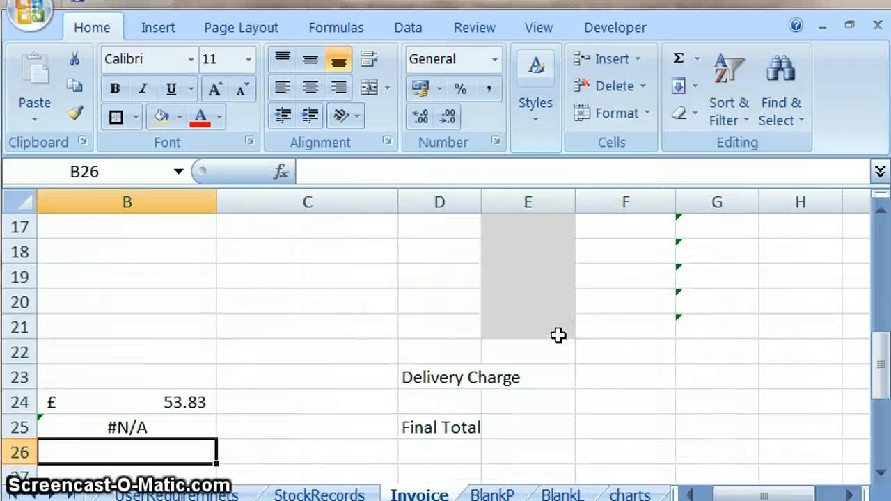
# - Change the Total inc VAT formula in B25 to =SUMIF(G13:G21,">0") so only positive sub totals are added
pyautogui.click(145, 423)
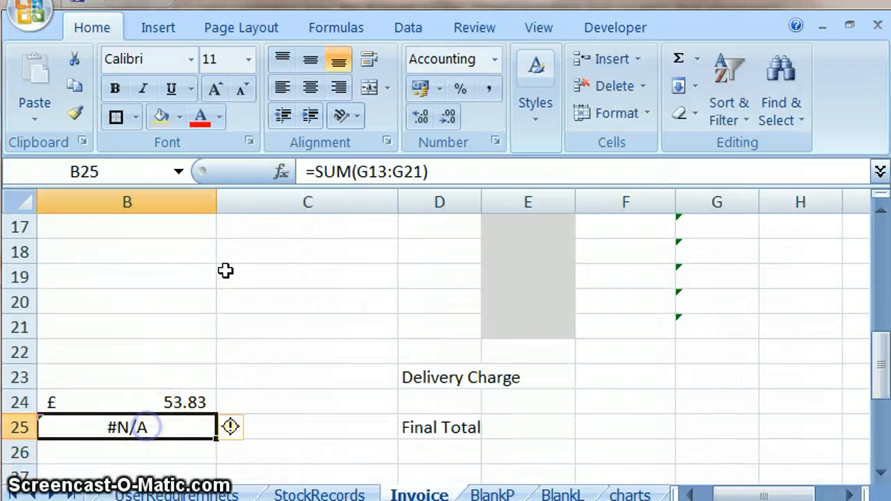
pyautogui.click(354, 171)
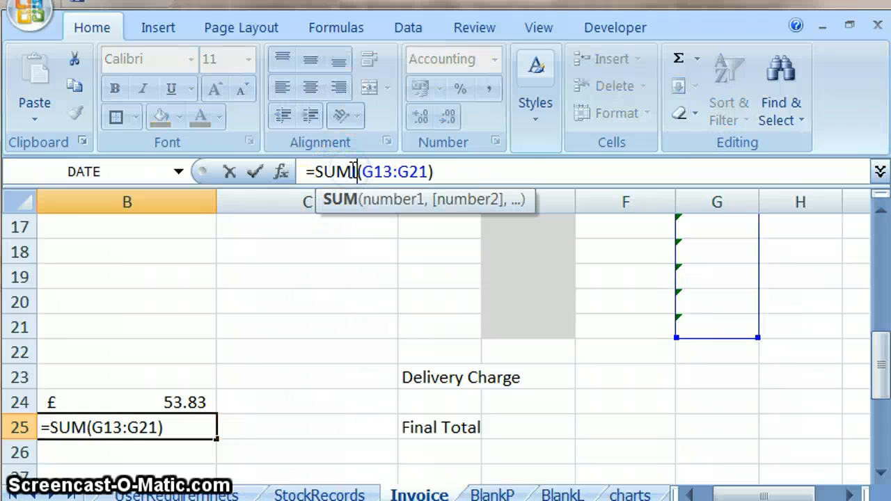
pyautogui.write('IF')
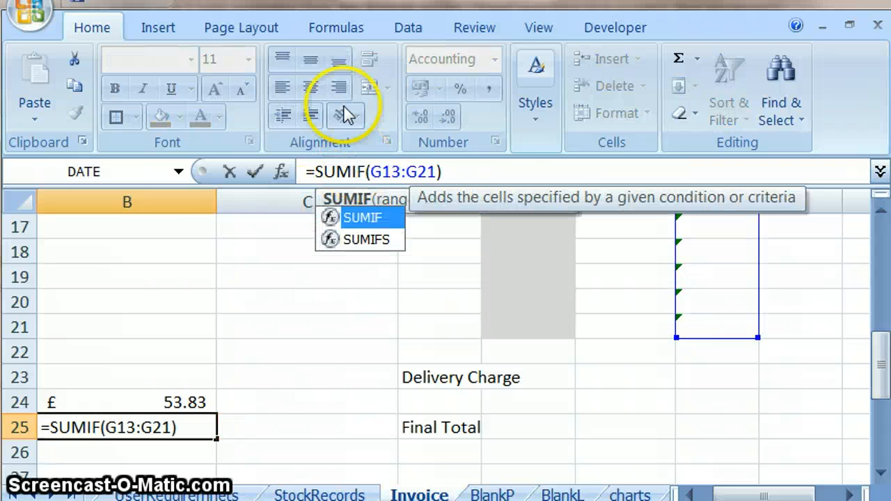
pyautogui.click(435, 171)
pyautogui.write(',">0')
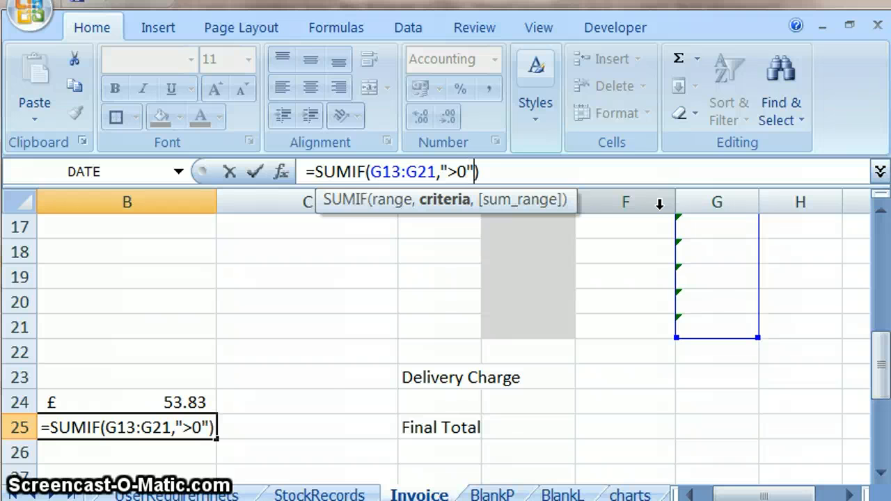
pyautogui.press('Return')
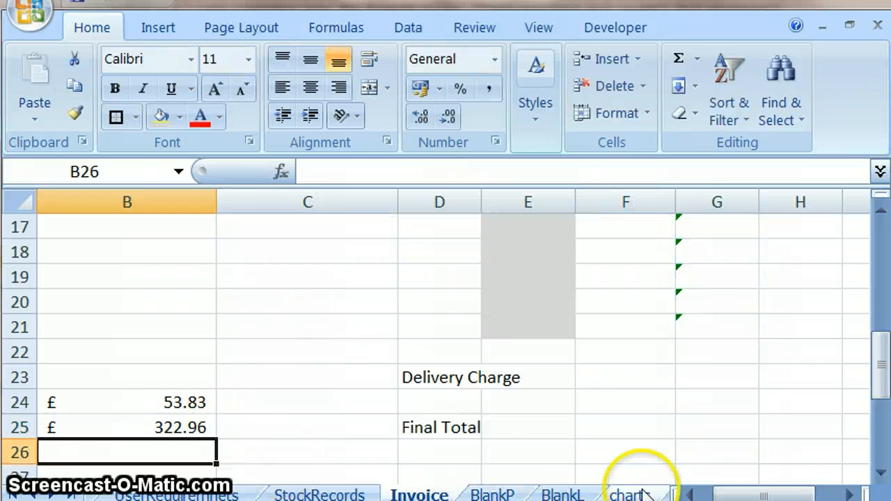
# - Calculate the Total Cost in B23 by subtracting Total VAT from Total inc VAT with =B25-B24
pyautogui.click(691, 493)
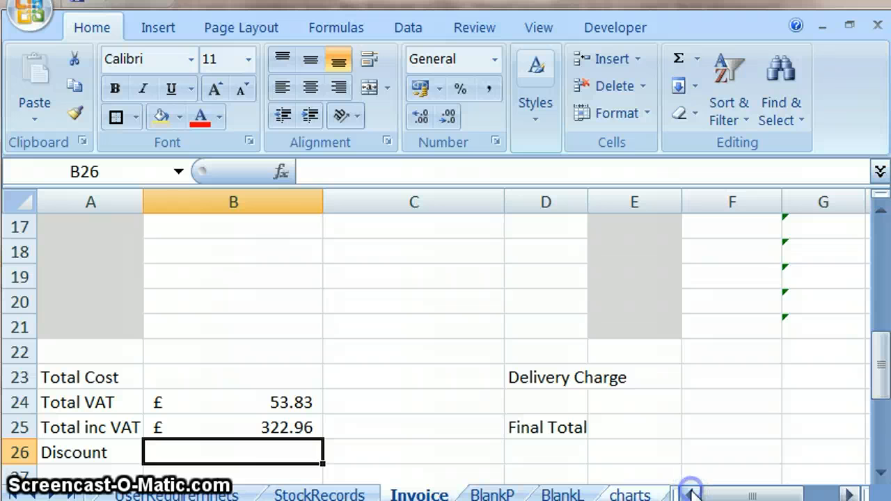
pyautogui.click(228, 379)
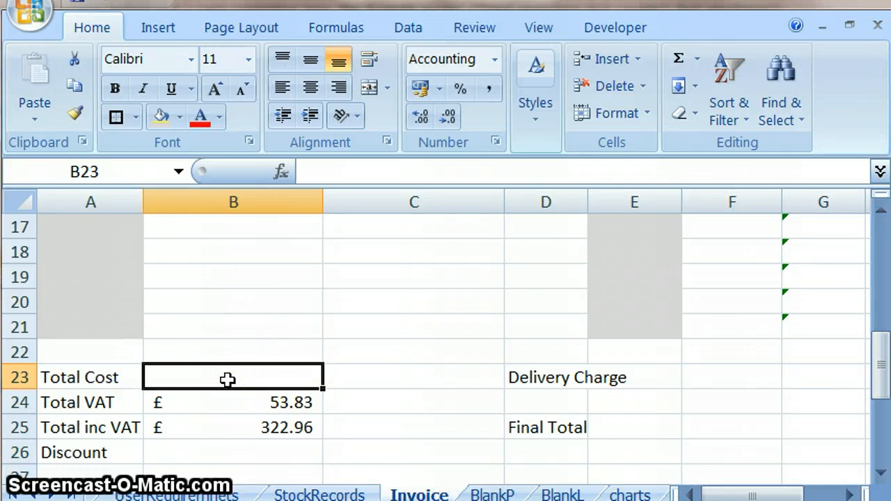
pyautogui.write('=')
pyautogui.click(209, 424)
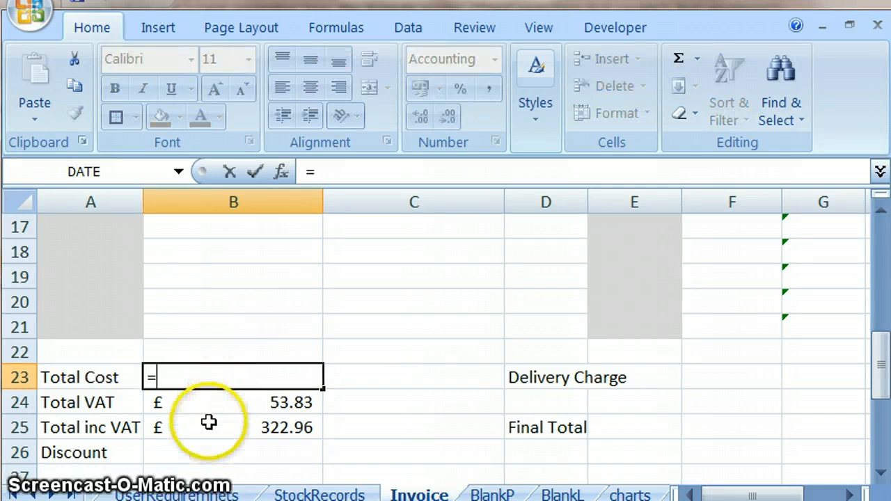
pyautogui.write('-')
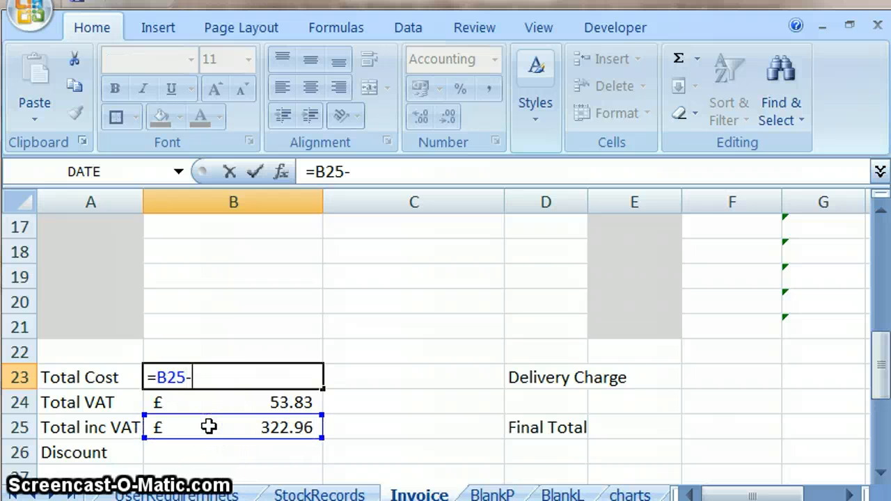
pyautogui.click(214, 395)
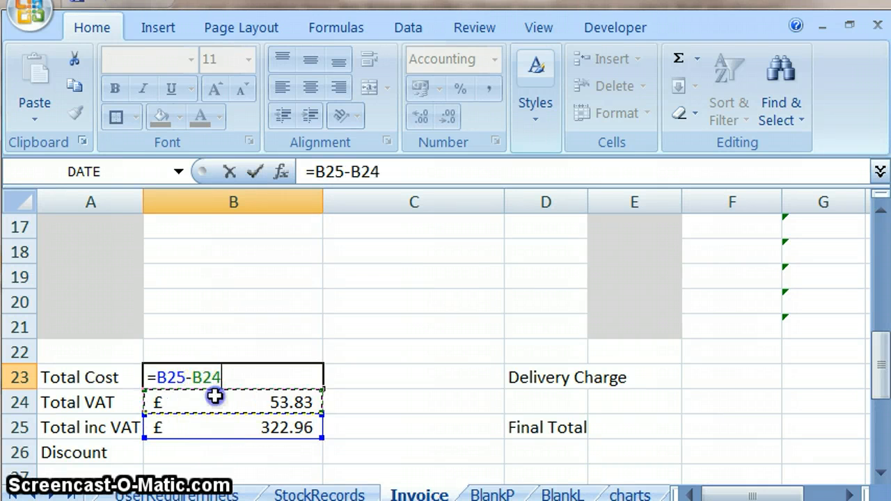
pyautogui.press('Return')
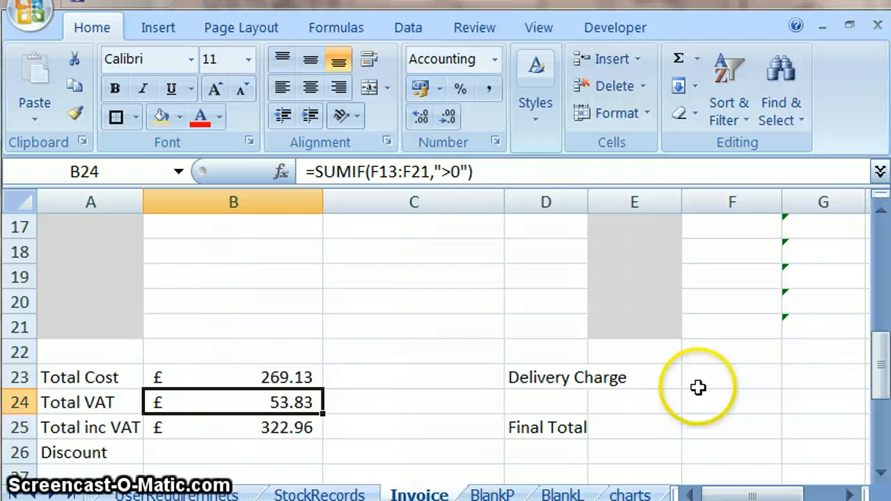
# - Enter 5 as the Delivery Charge in F23 and select the Discount cell B26
pyautogui.click(698, 387)
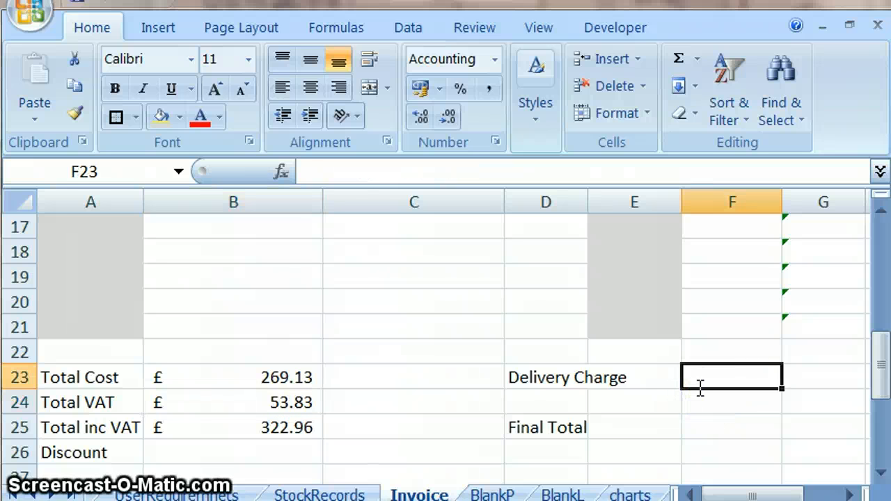
pyautogui.write('5')
pyautogui.press('Return')
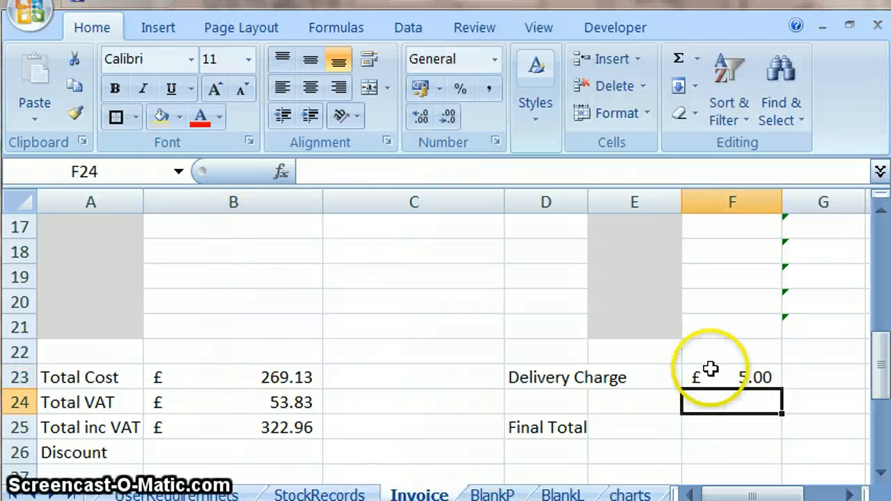
pyautogui.click(710, 370)
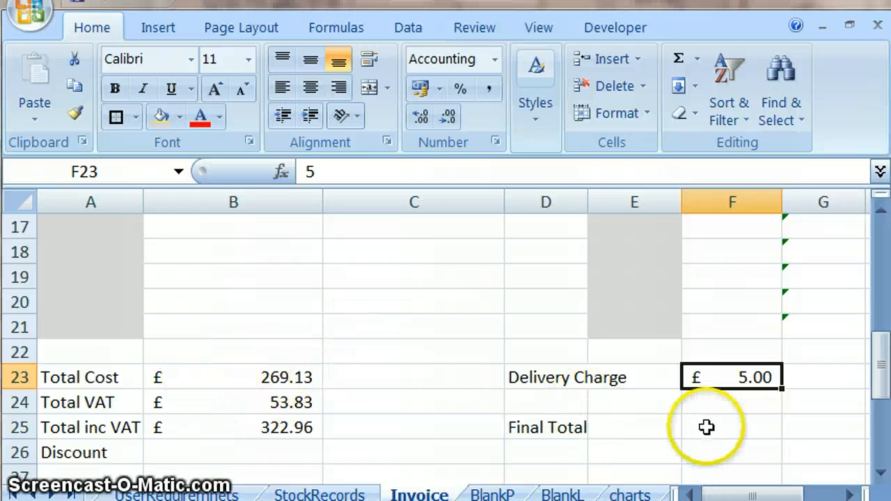
pyautogui.click(221, 448)
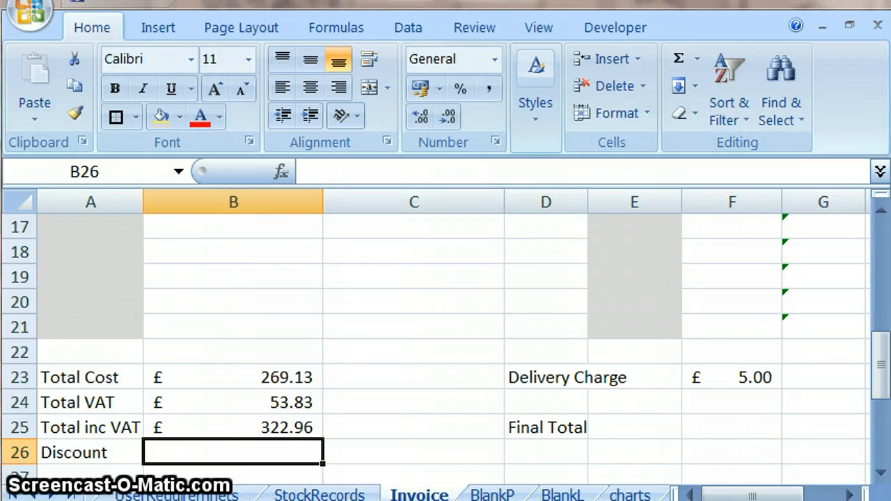